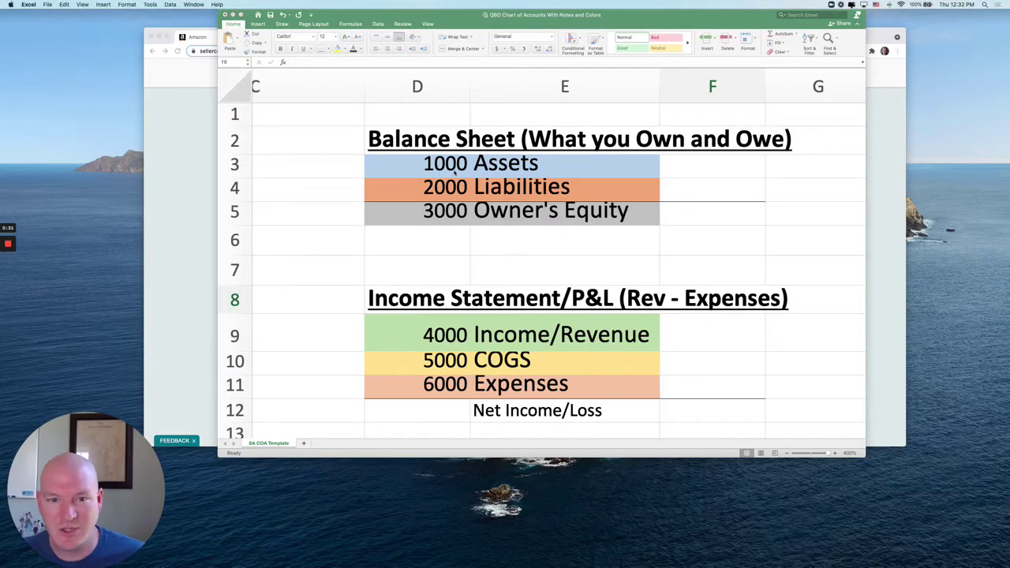
# Examine the balance sheet categories 1000 Assets, 2000 Liabilities and 3000 Owner's Equity along with their adjacent cells in column F
pyautogui.click(422, 164)
pyautogui.click(399, 165)
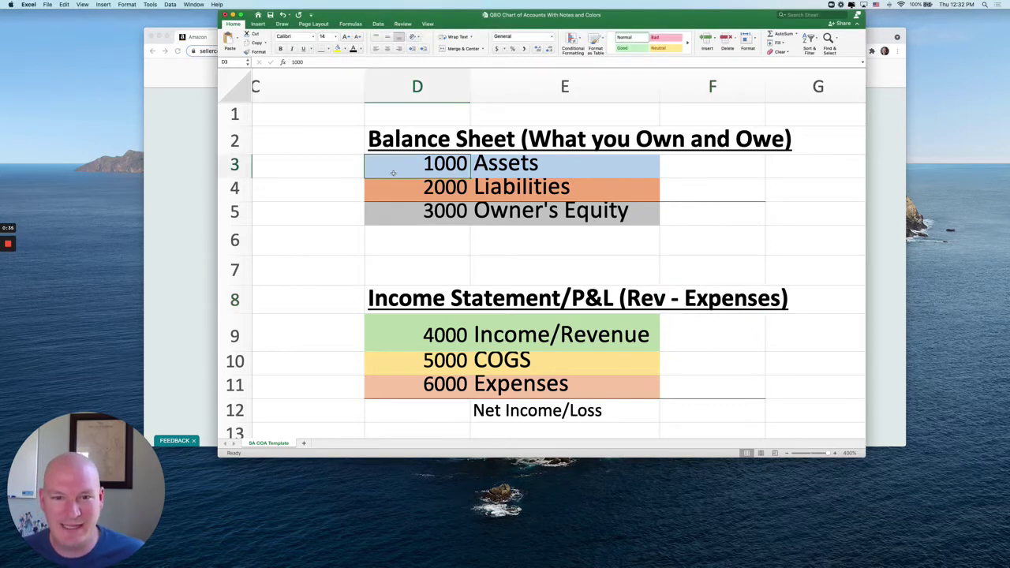
pyautogui.moveTo(392, 173); pyautogui.dragTo(574, 172)
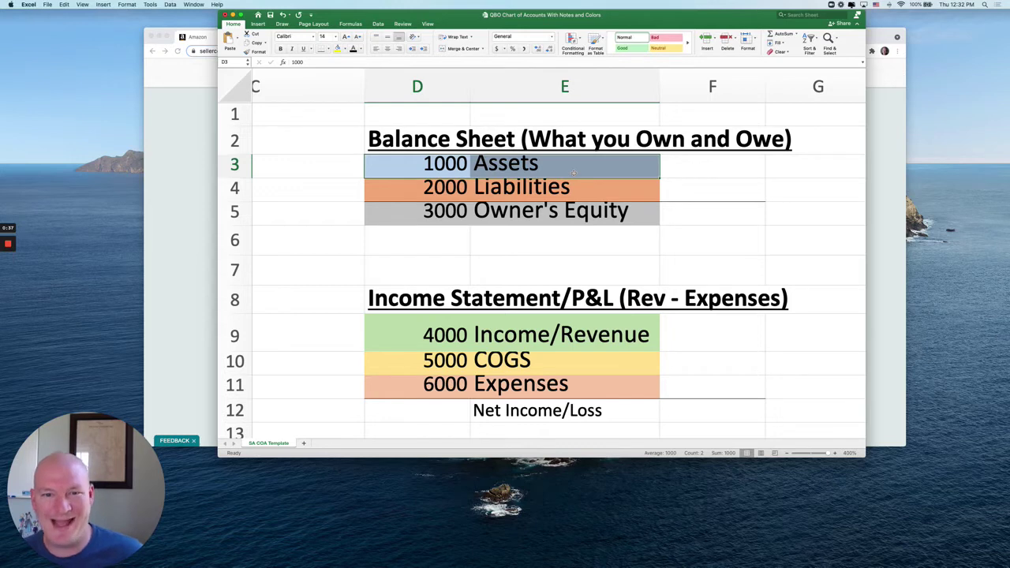
pyautogui.moveTo(451, 197); pyautogui.dragTo(598, 195)
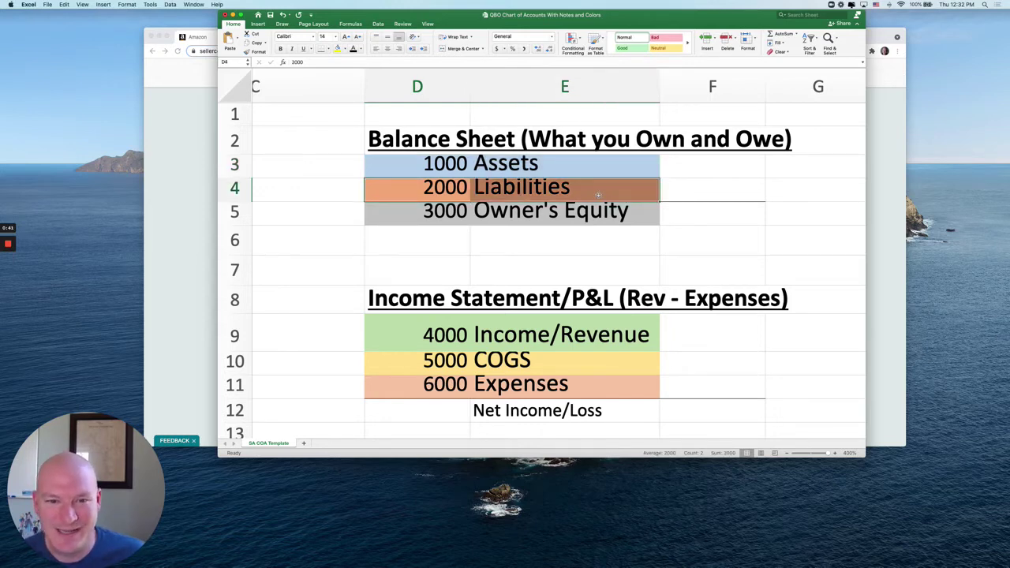
pyautogui.moveTo(428, 223); pyautogui.dragTo(562, 215)
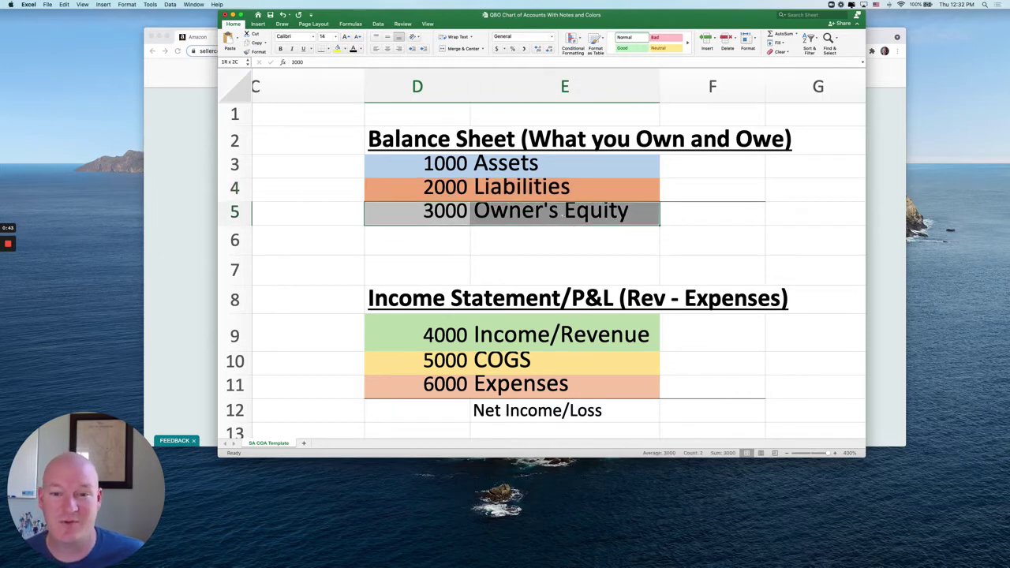
pyautogui.click(529, 234)
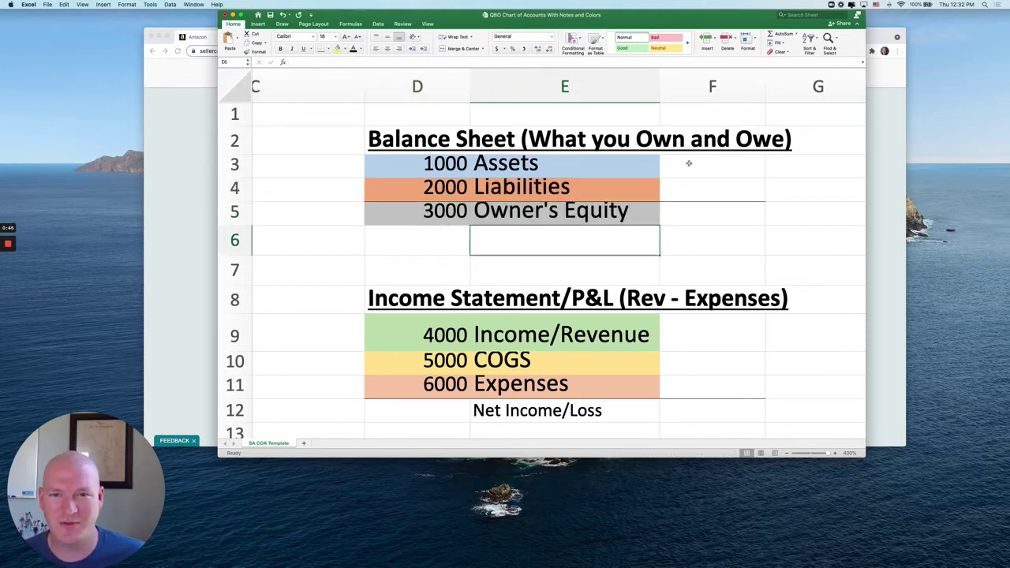
pyautogui.click(693, 189)
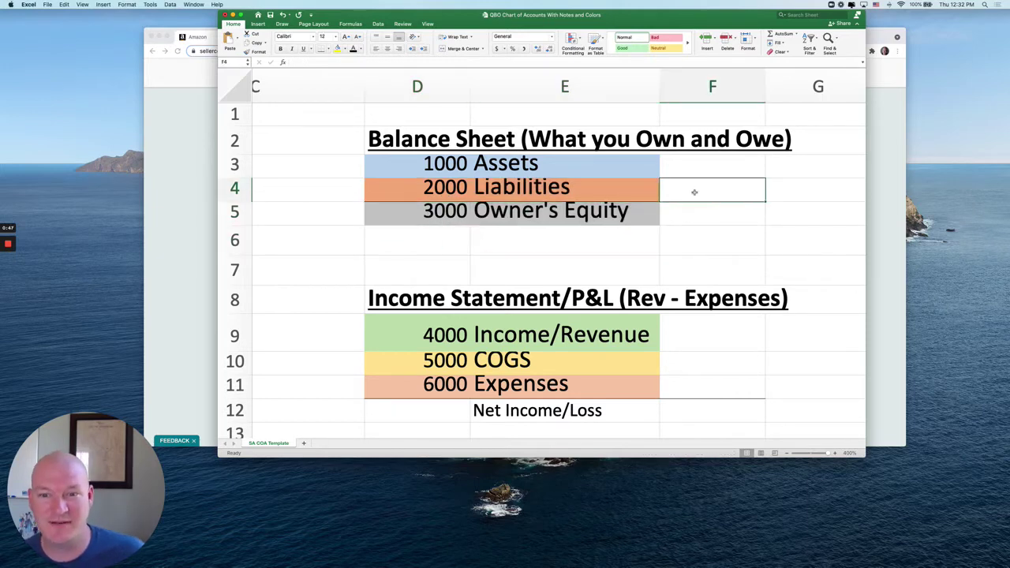
pyautogui.click(689, 209)
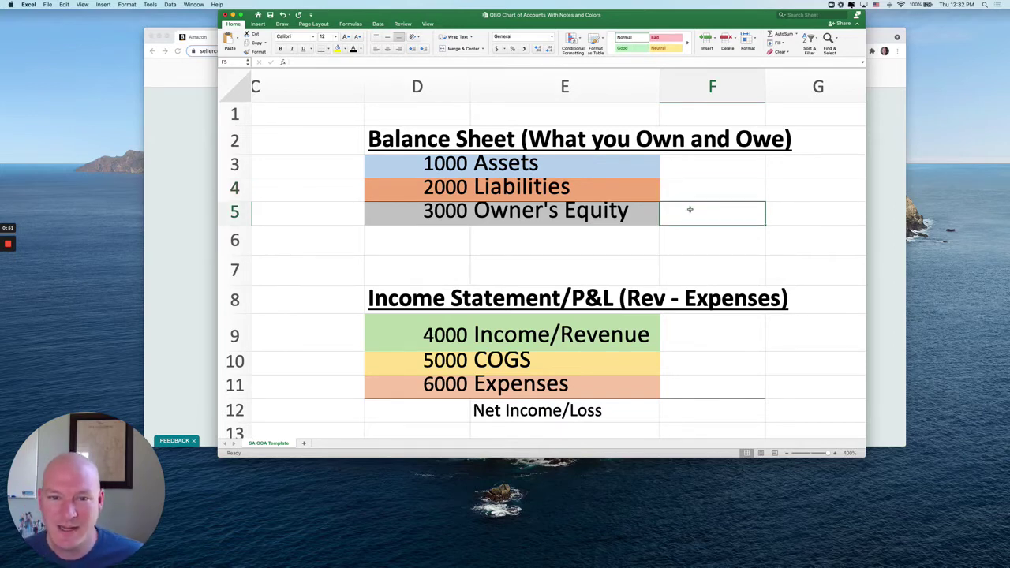
pyautogui.click(689, 163)
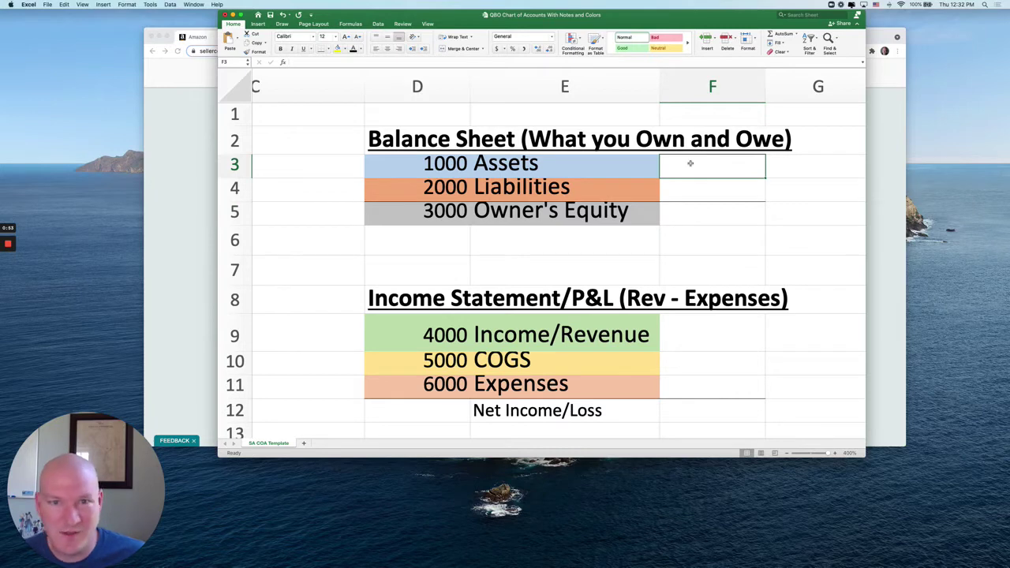
pyautogui.click(692, 190)
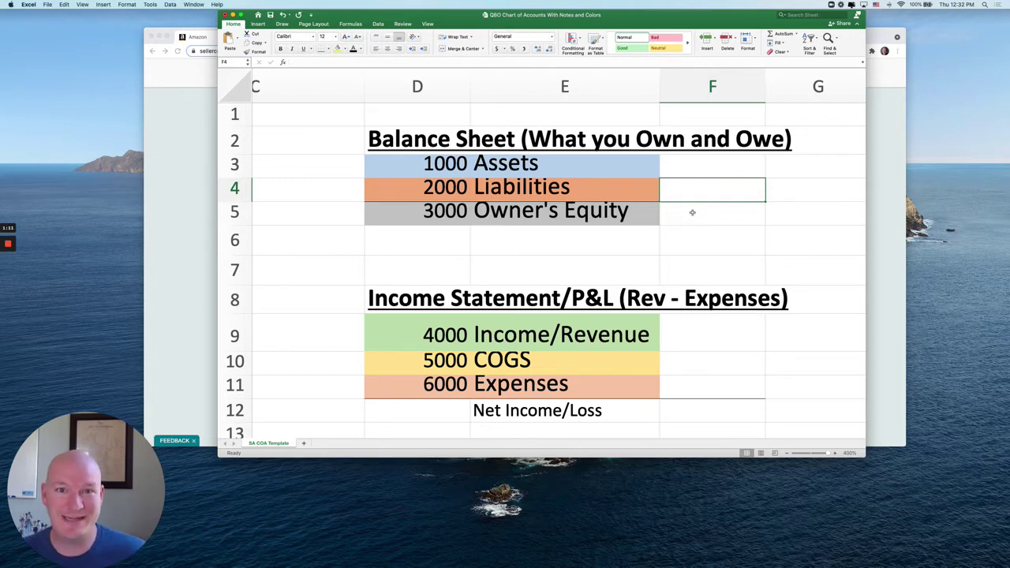
# Enter +100 as text beside Assets in cell F3
pyautogui.click(689, 168)
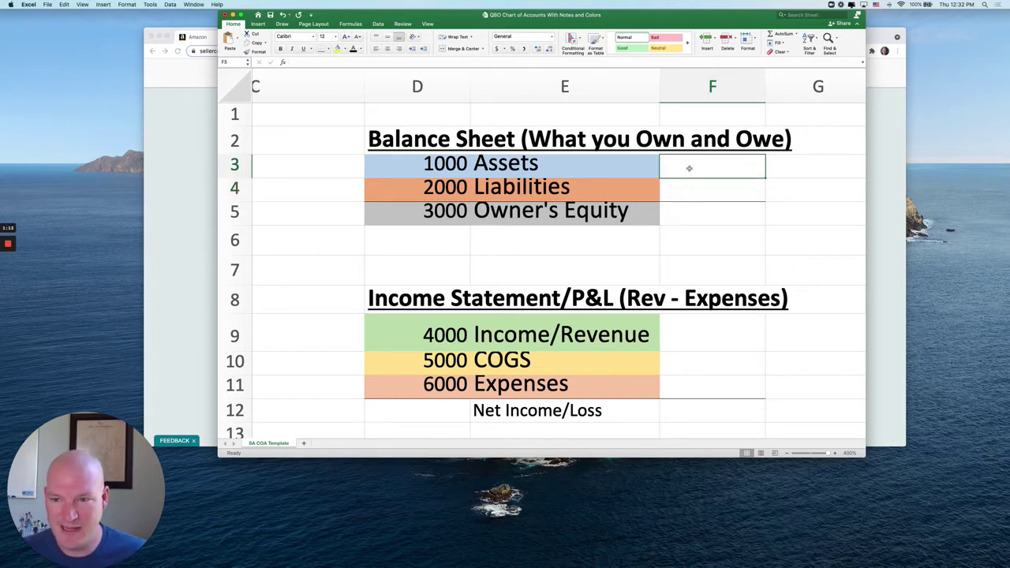
pyautogui.write("'+100")
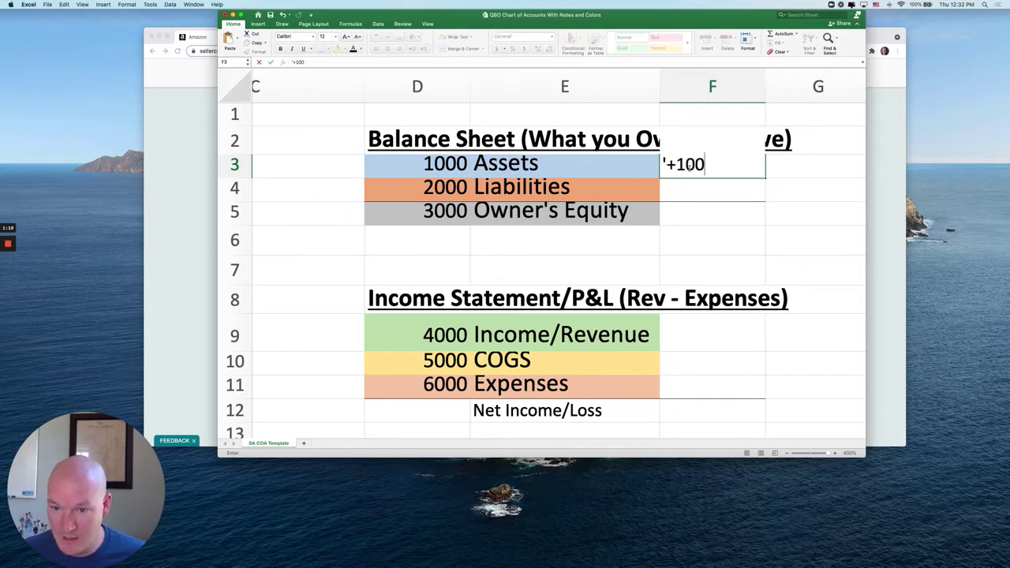
pyautogui.press('Return')
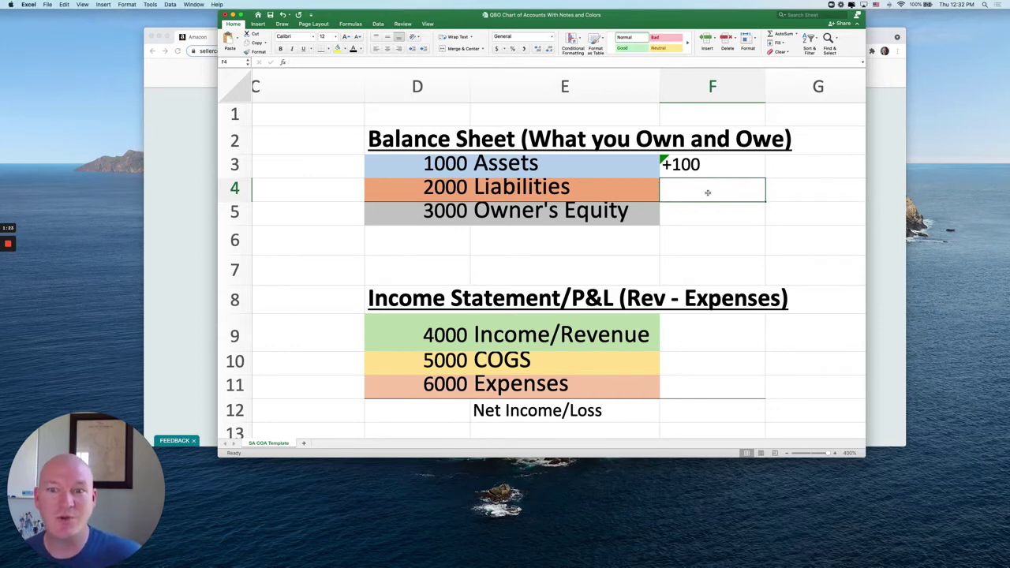
# Copy the Assets entry +100 to the Liabilities row in F4 and delete that copy again
pyautogui.click(715, 165)
pyautogui.press('super+c')
pyautogui.click(711, 184)
pyautogui.press('super+v')
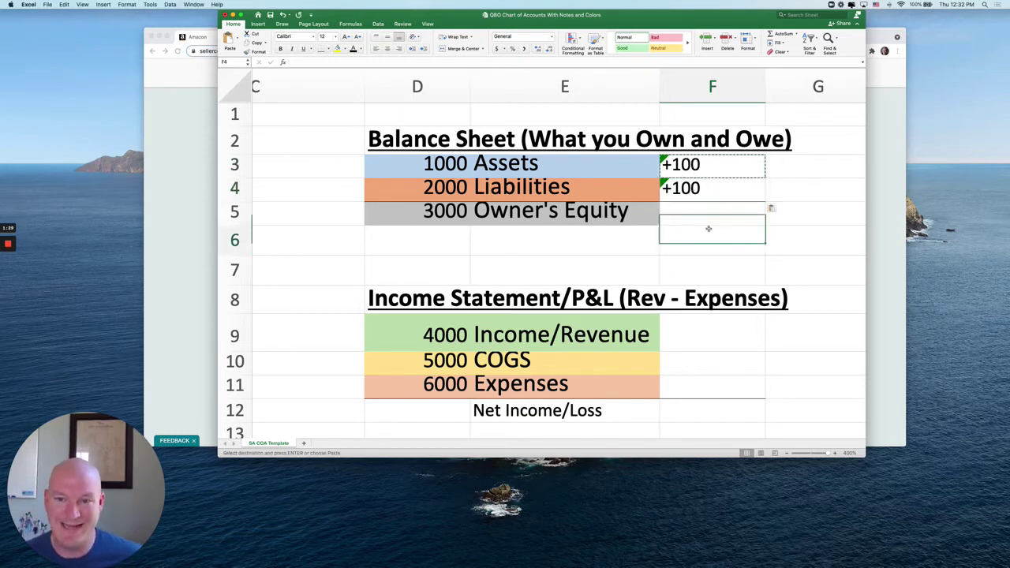
pyautogui.click(708, 228)
pyautogui.press('Escape')
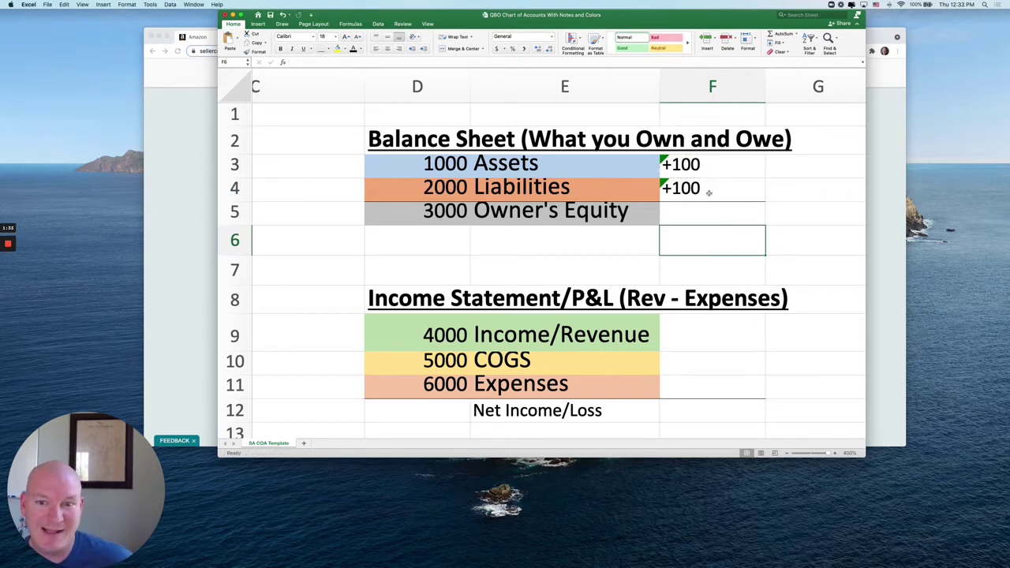
pyautogui.click(708, 192)
pyautogui.press('BackSpace')
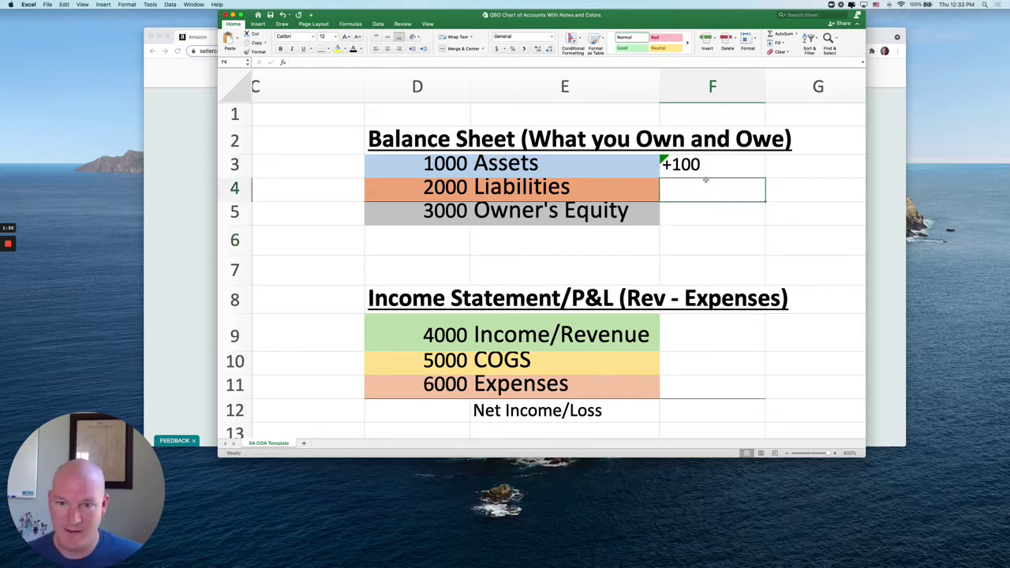
# Copy the +100 entry from the Assets row to the Income/Revenue row in F9
pyautogui.click(707, 169)
pyautogui.press('cmd+c')
pyautogui.click(695, 333)
pyautogui.press('cmd+v')
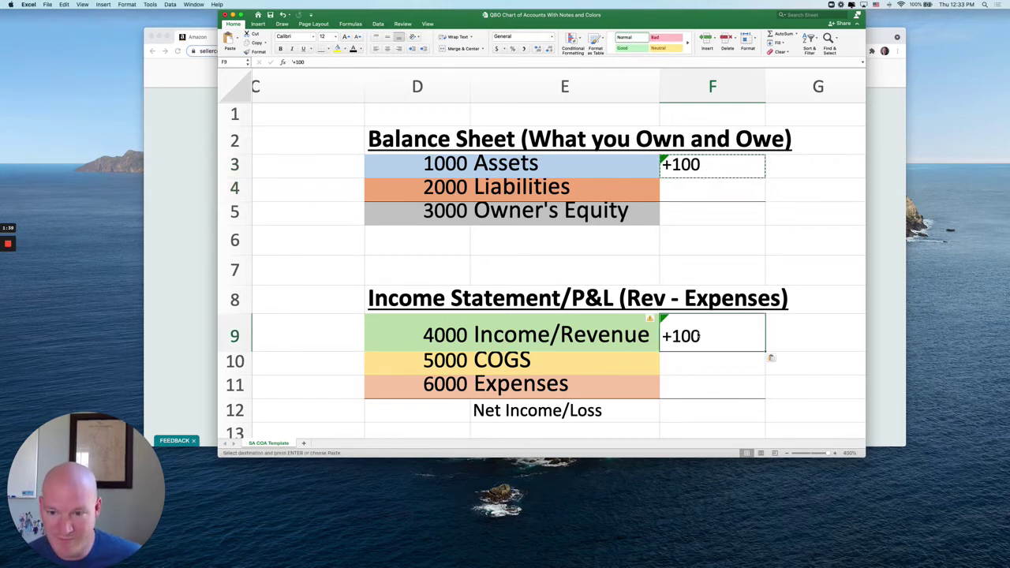
pyautogui.click(801, 378)
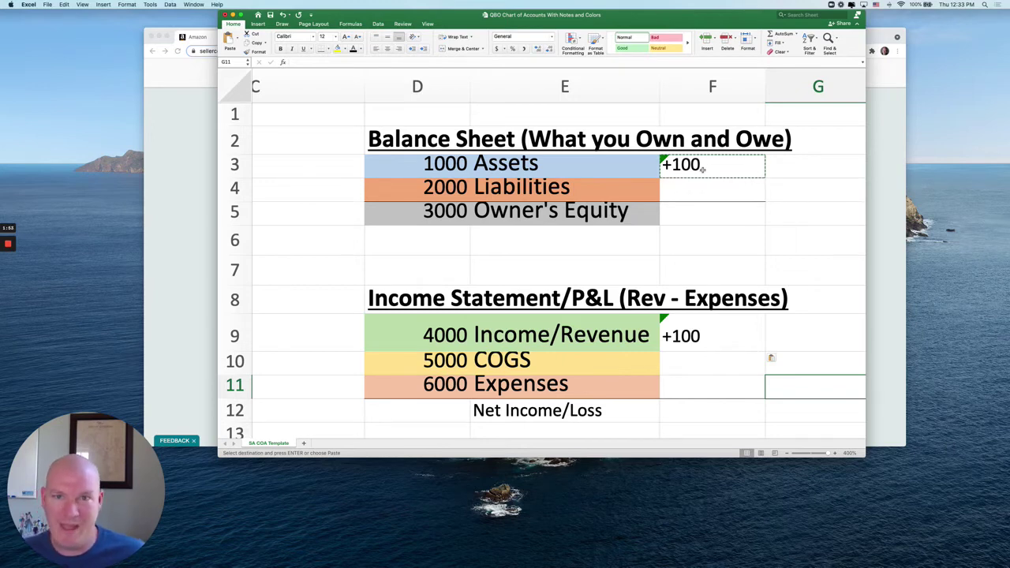
pyautogui.click(694, 365)
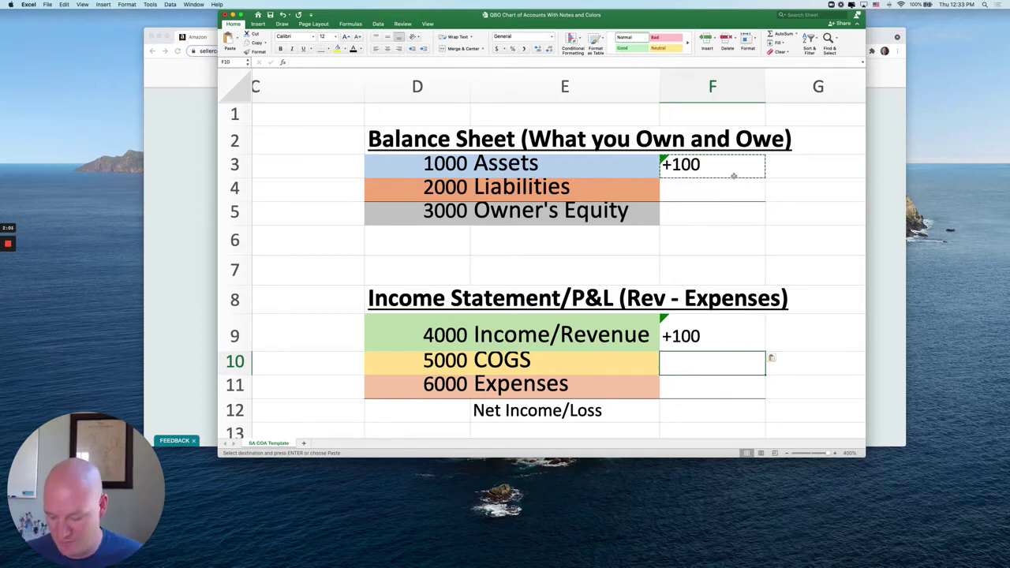
# Clear the +100 entries beside Income/Revenue in F9 and beside Assets in F3
pyautogui.press('Escape')
pyautogui.press('Down')
pyautogui.press('Up')
pyautogui.press('Up')
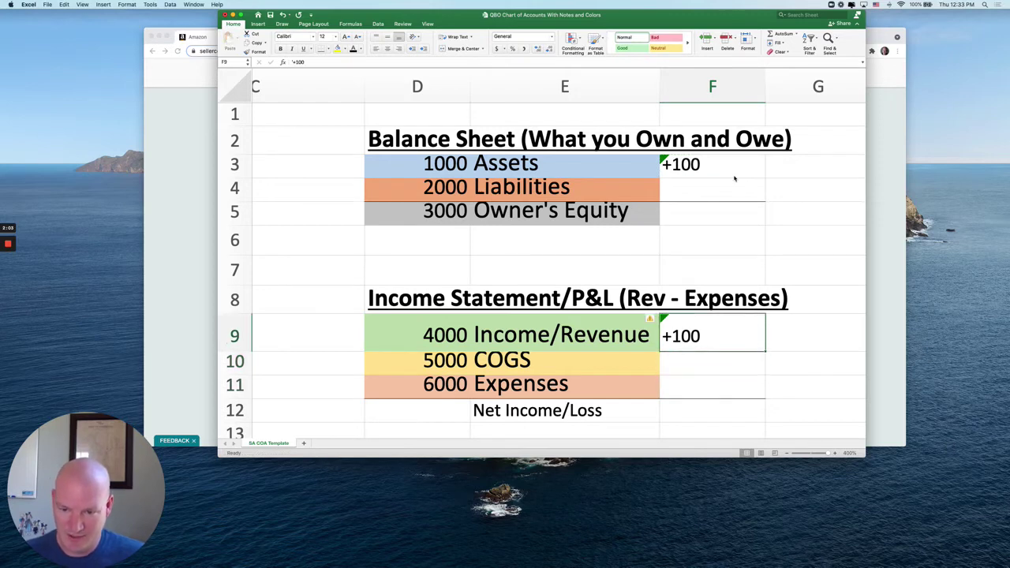
pyautogui.press('Delete')
pyautogui.press('Up')
pyautogui.press('Up')
pyautogui.press('Up')
pyautogui.press('Up')
pyautogui.press('Up')
pyautogui.press('Up')
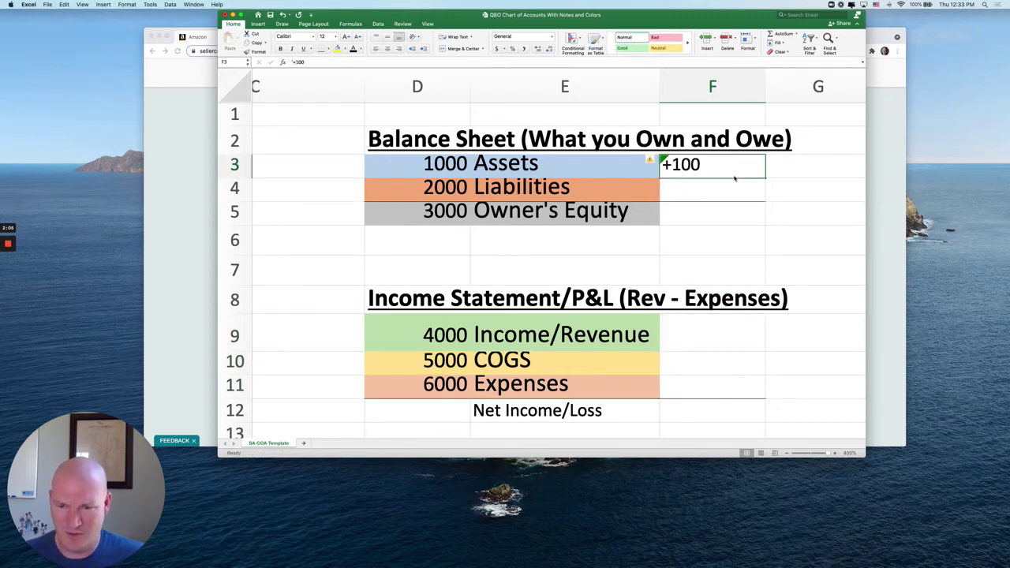
pyautogui.press('Delete')
# Examine the Cash and Sales Rev journal entry and its debit and credit columns
pyautogui.hscroll(10, 800, 221)
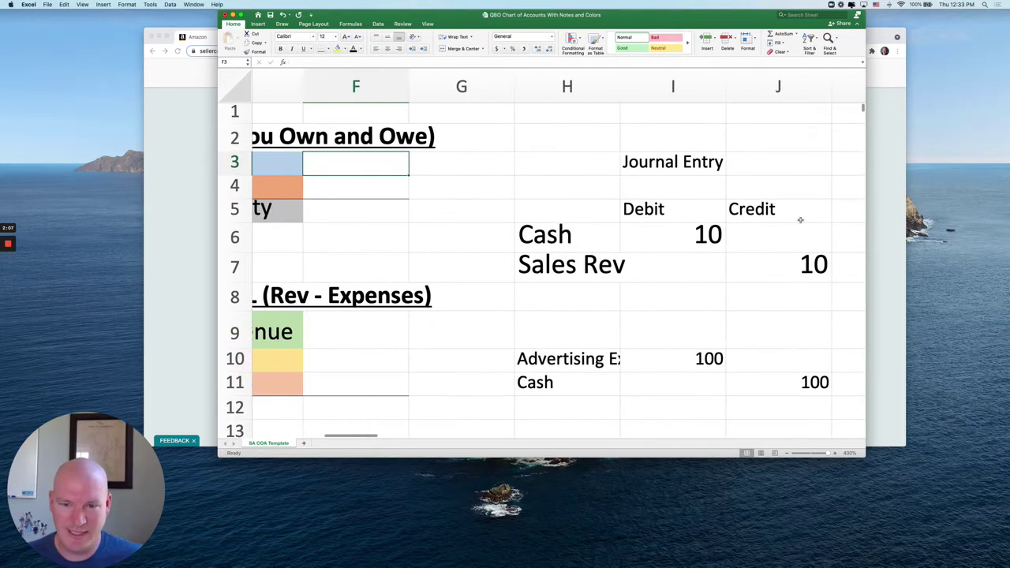
pyautogui.scroll(-1, 801, 220)
pyautogui.hscroll(1, 800, 220)
pyautogui.scroll(1, 800, 220)
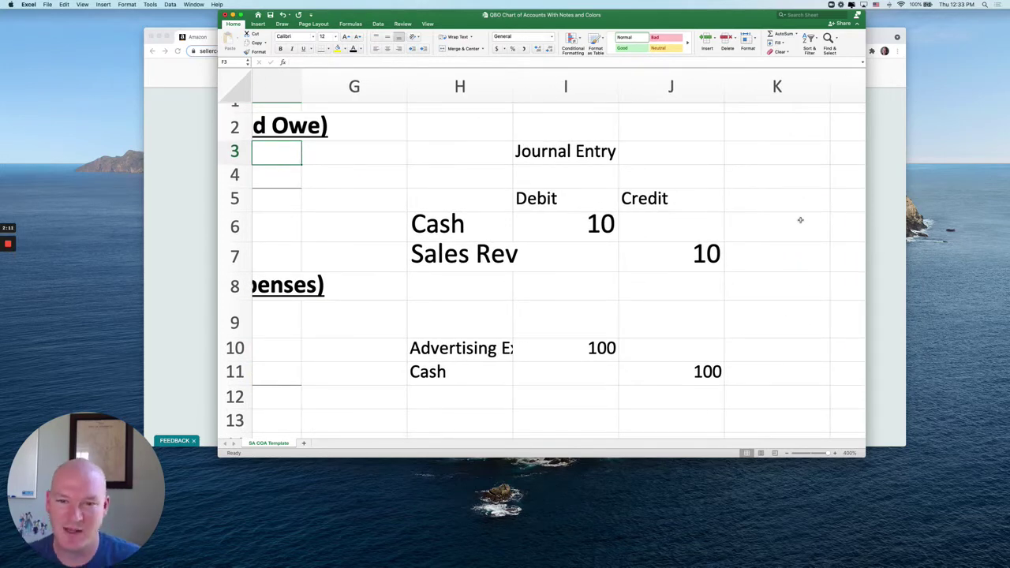
pyautogui.click(558, 200)
pyautogui.click(665, 198)
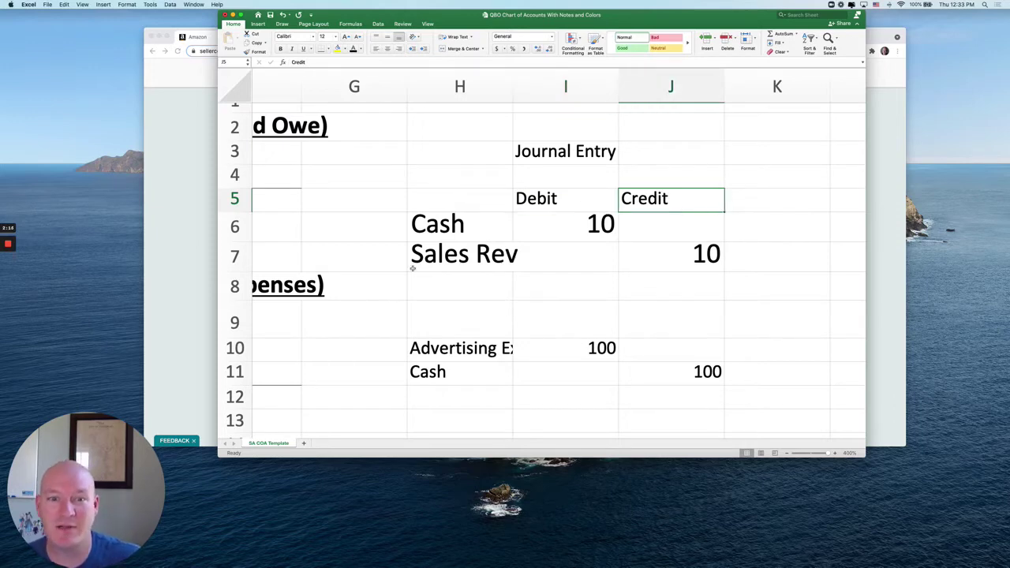
pyautogui.click(431, 238)
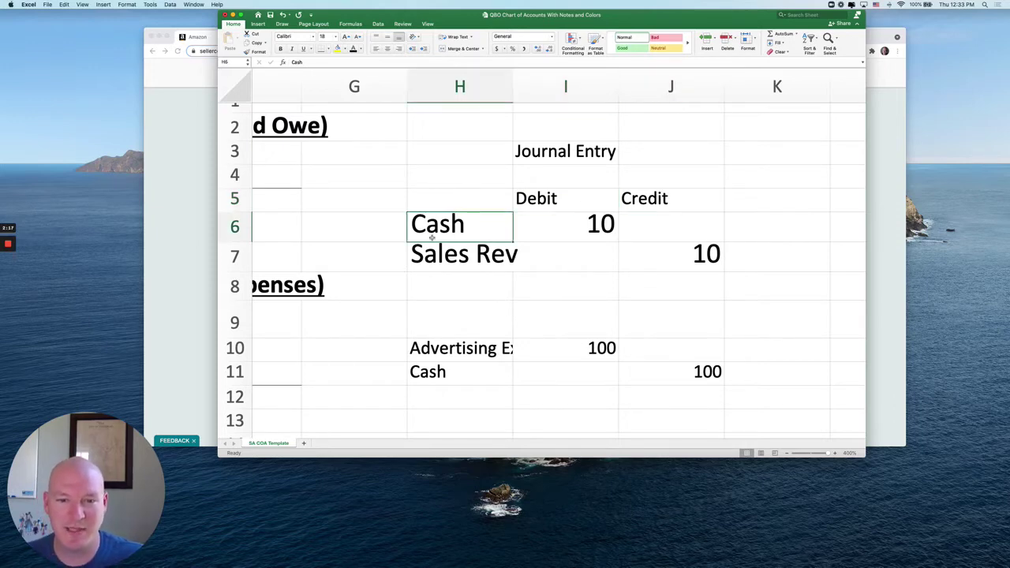
pyautogui.click(659, 255)
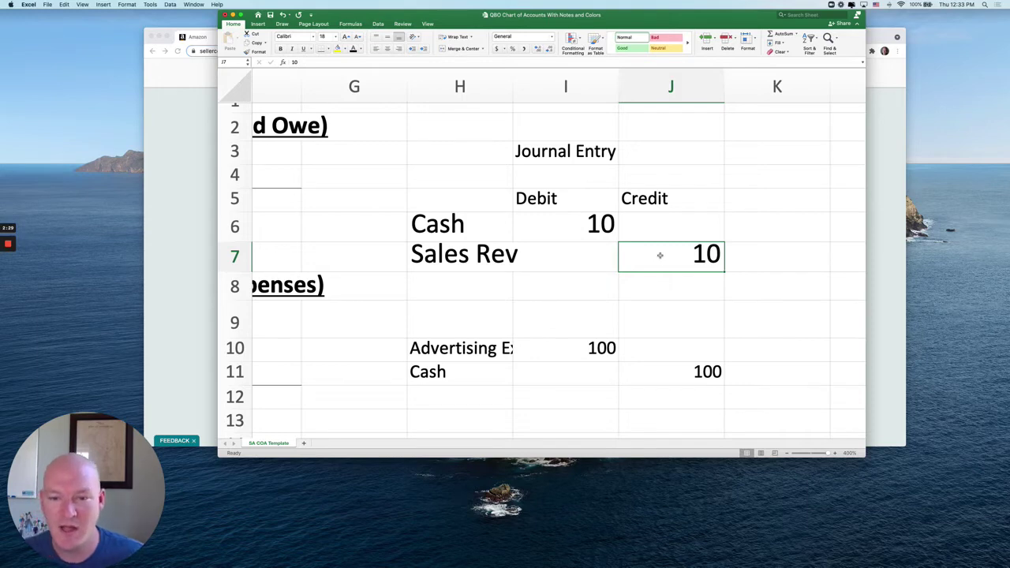
pyautogui.click(537, 225)
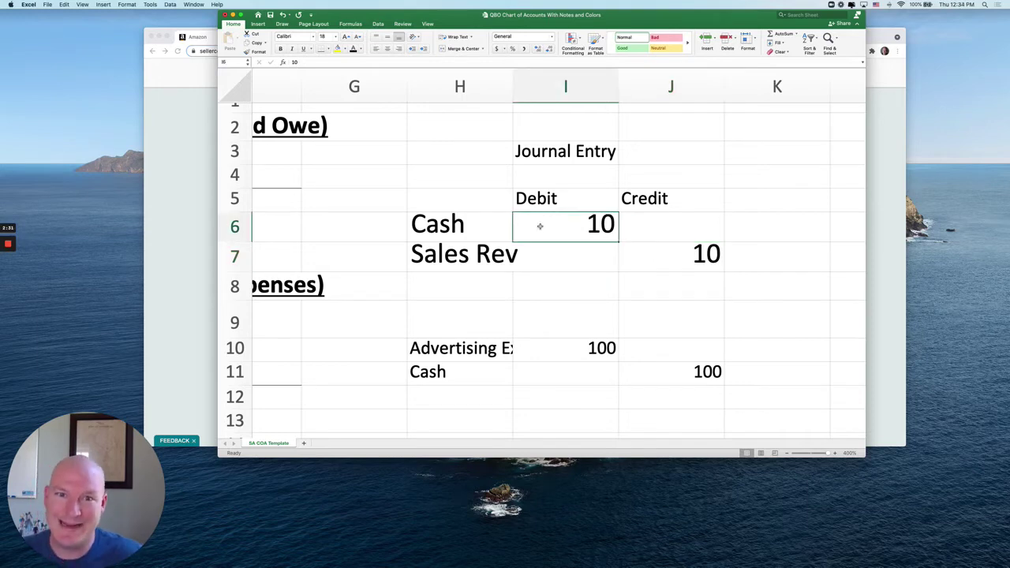
# Widen column H to fit the full Advertising Ex label in the second journal entry
pyautogui.scroll(-3, 551, 262)
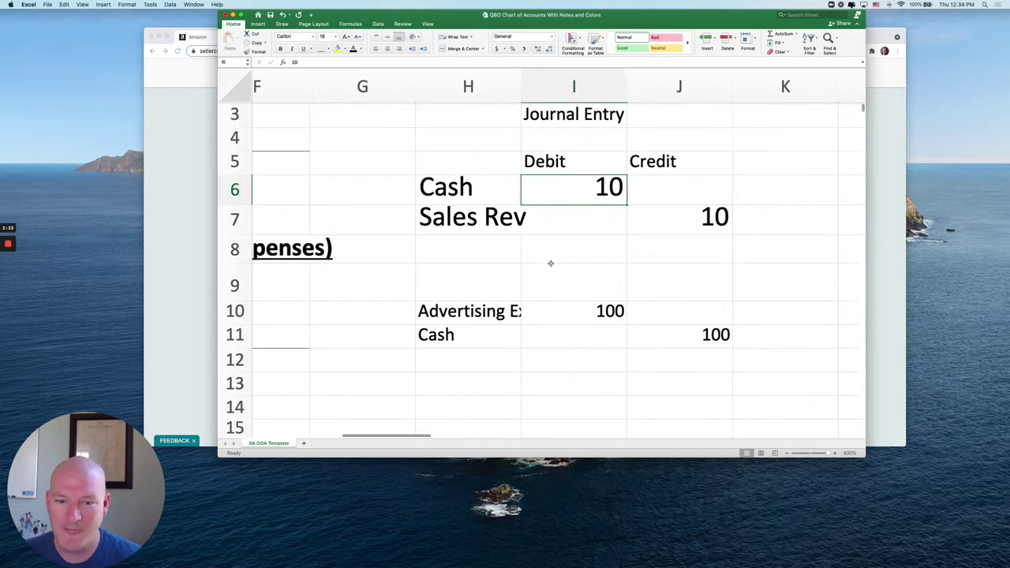
pyautogui.hscroll(1, 551, 262)
pyautogui.scroll(1, 433, 290)
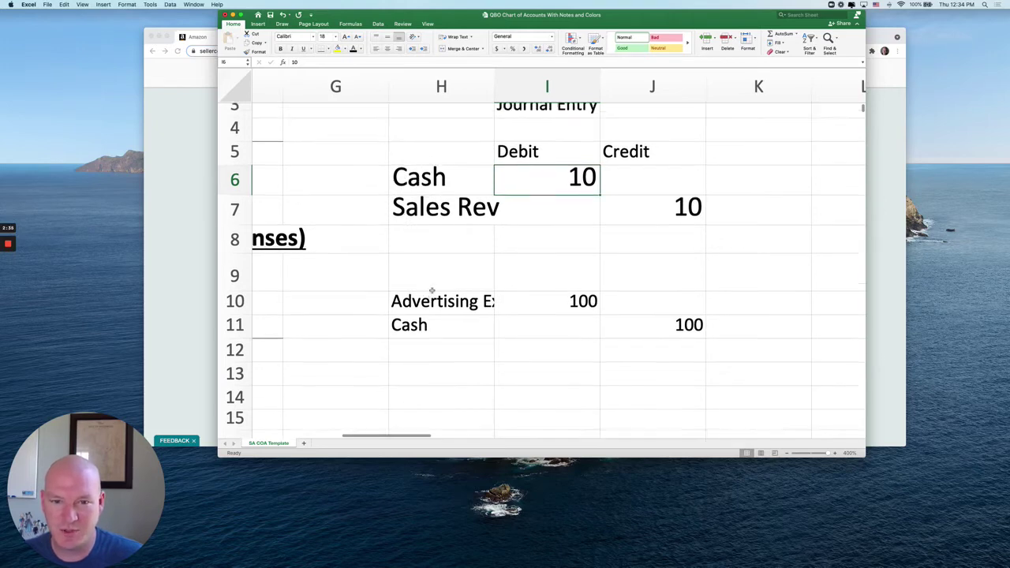
pyautogui.moveTo(425, 302); pyautogui.dragTo(576, 304)
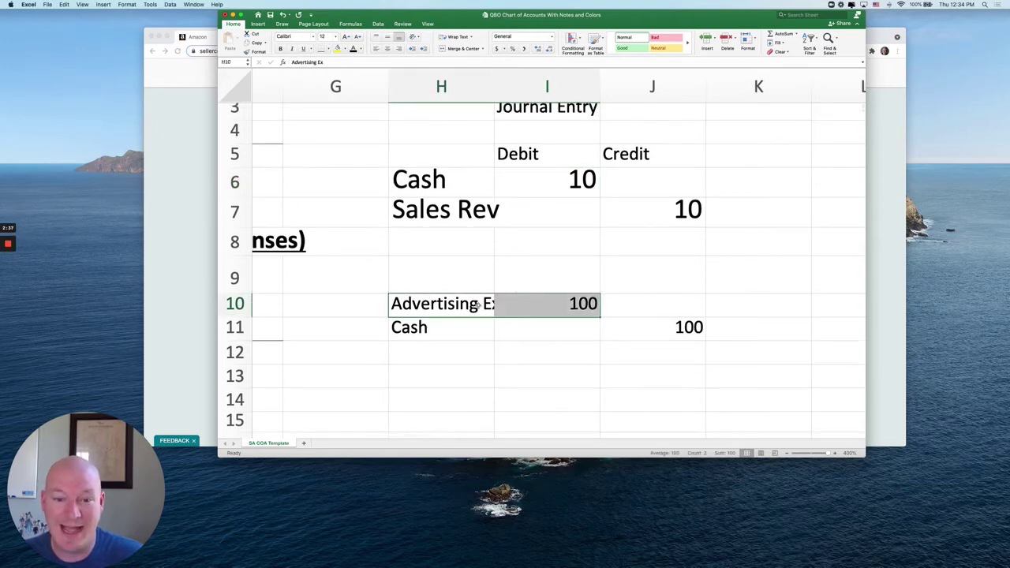
pyautogui.moveTo(494, 86); pyautogui.dragTo(505, 86)
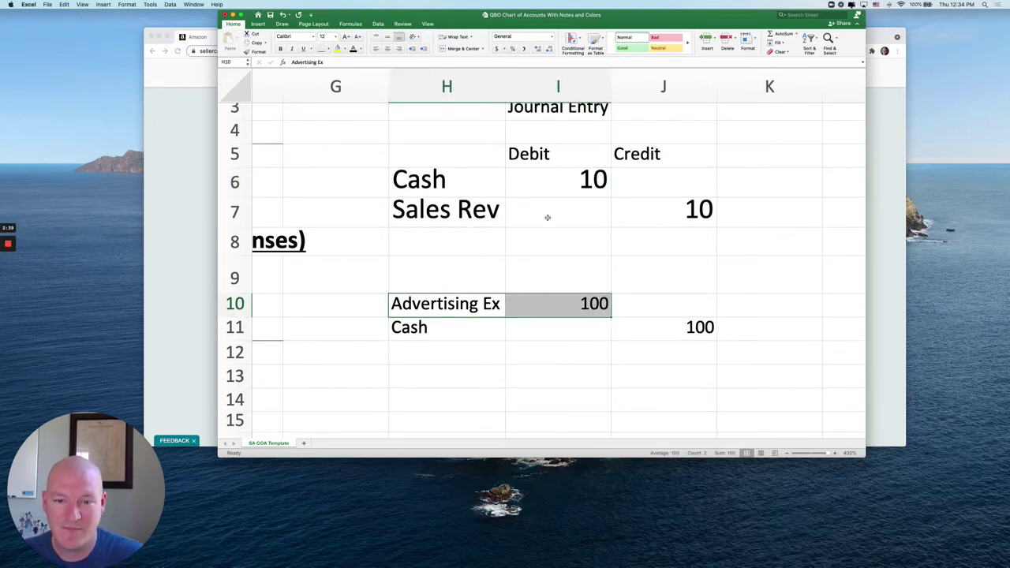
pyautogui.click(653, 338)
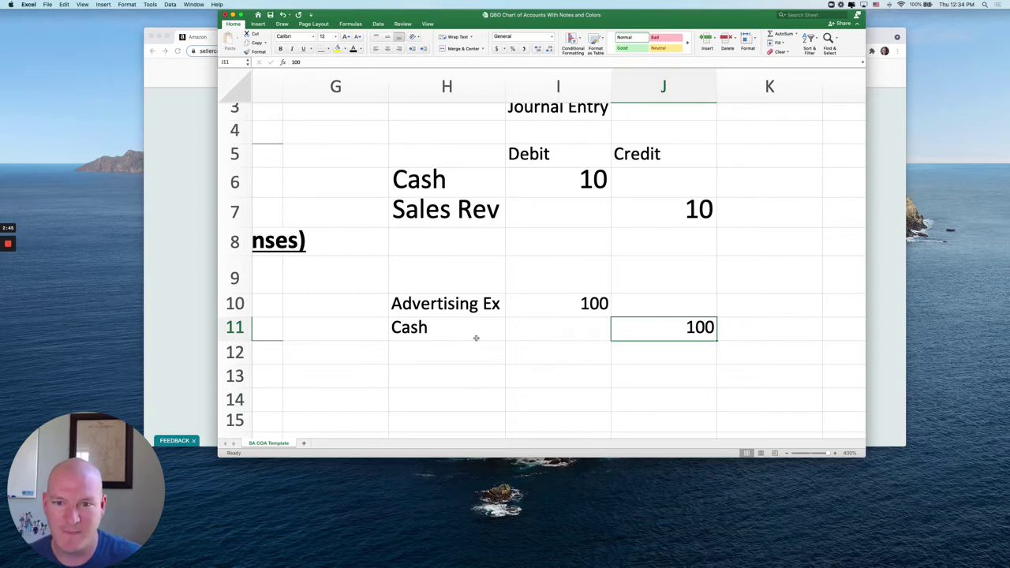
pyautogui.scroll(1, 476, 338)
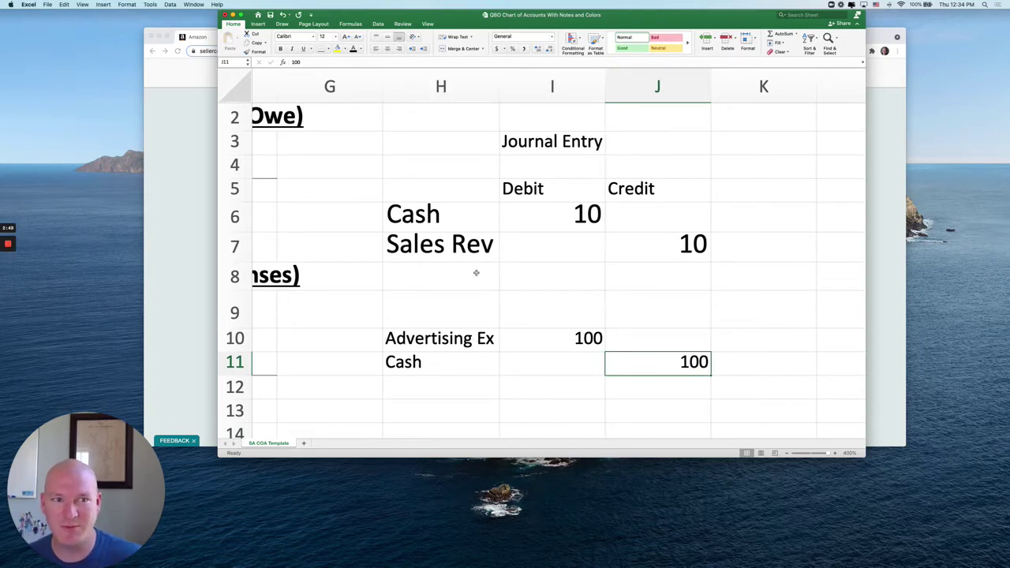
# Switch to Chrome and show the statement view of Amazon Seller Central's Payments Dashboard at 150% zoom
pyautogui.click(179, 248)
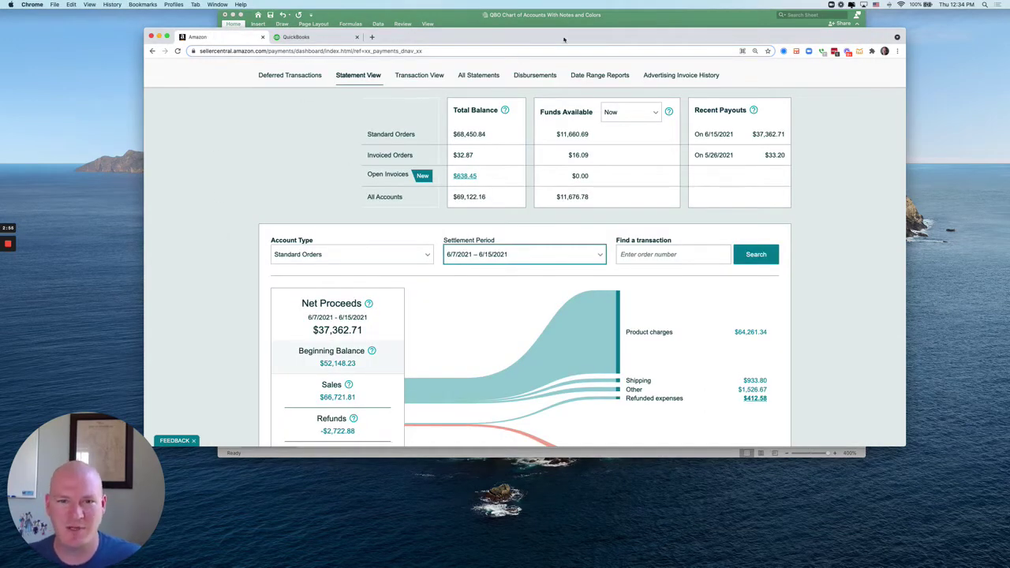
pyautogui.press('super+equal')
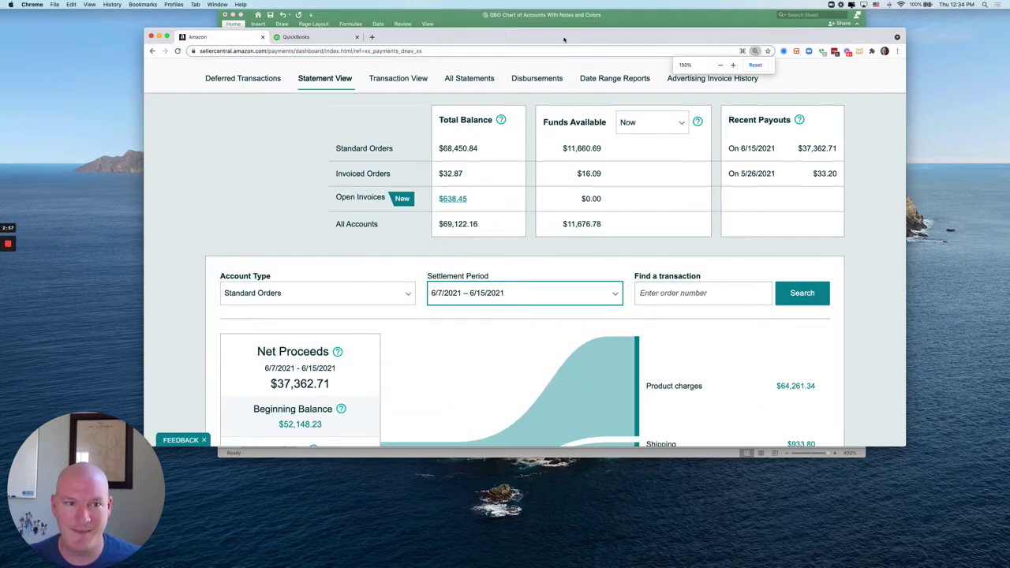
pyautogui.scroll(2, 244, 179)
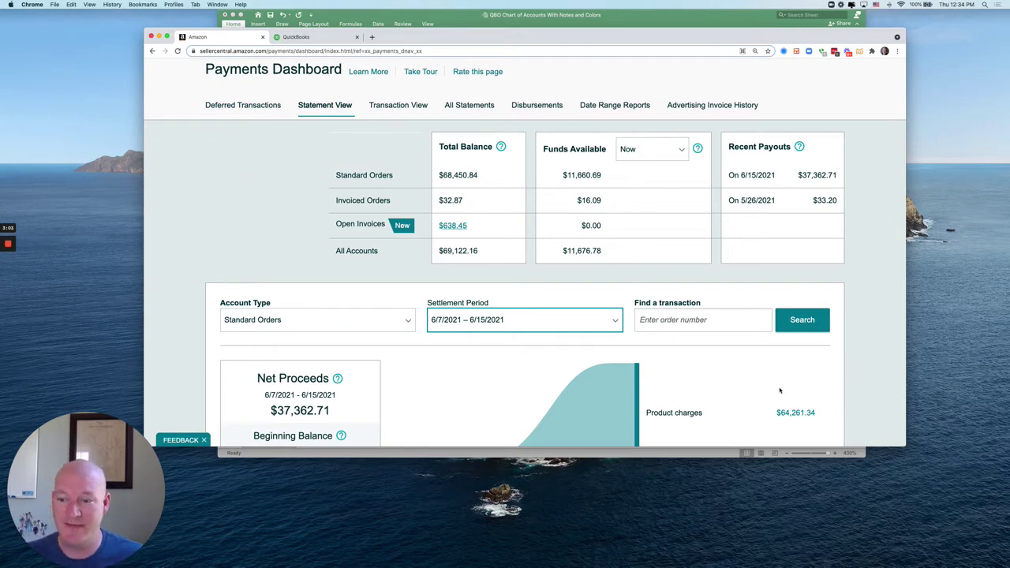
# Enlarge the browser window and bring the full net proceeds breakdown of the 6/7/2021 – 6/15/2021 settlement into view
pyautogui.moveTo(902, 447); pyautogui.dragTo(910, 540)
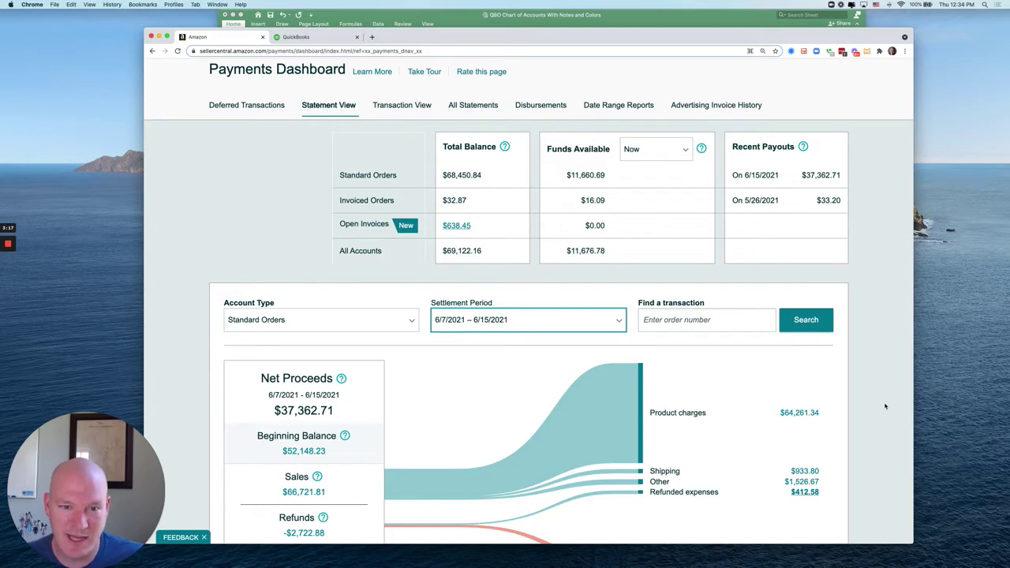
pyautogui.scroll(-5, 885, 407)
pyautogui.scroll(-1, 886, 406)
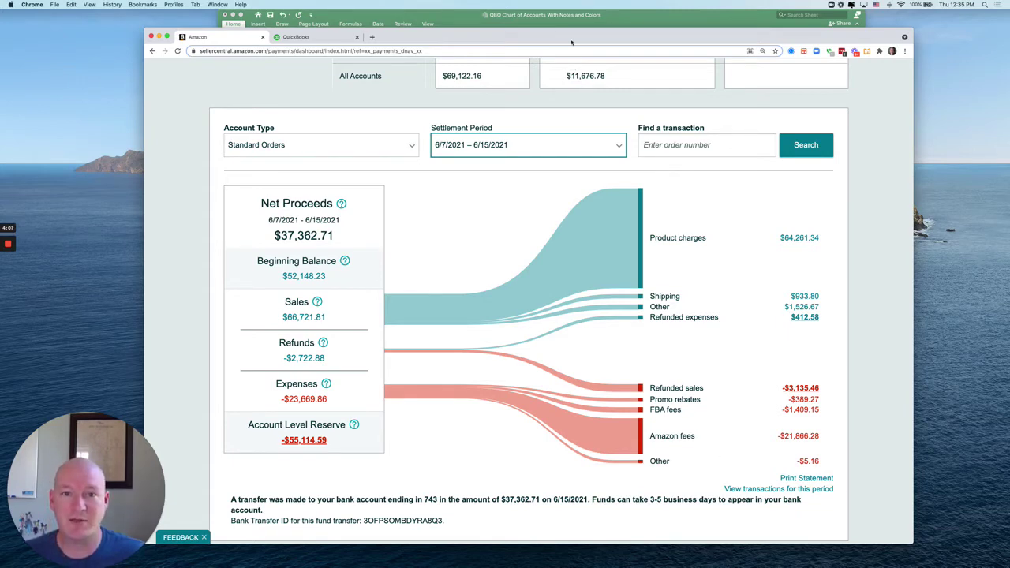
# Move the browser window up, narrow it and zoom the page out two levels so the settlement breakdown fits inside
pyautogui.moveTo(562, 44); pyautogui.dragTo(601, 26)
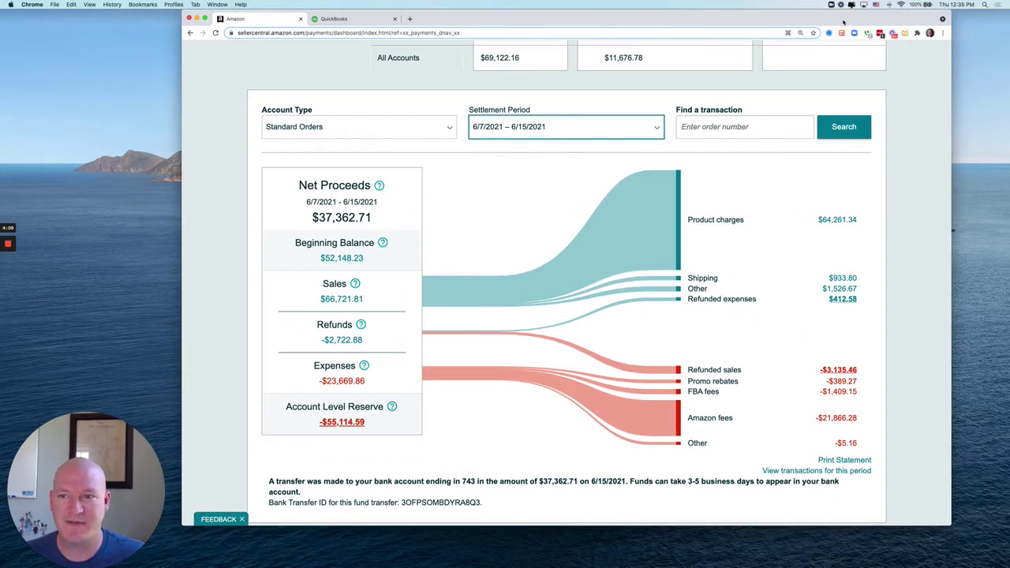
pyautogui.moveTo(951, 13); pyautogui.dragTo(819, 16)
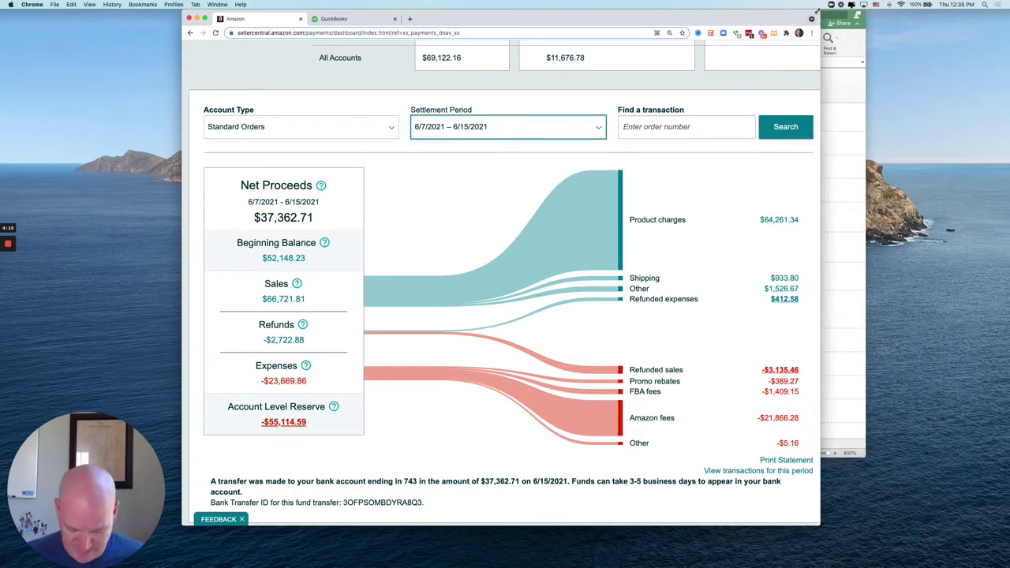
pyautogui.press('super+minus')
pyautogui.press('super+minus')
pyautogui.moveTo(817, 13); pyautogui.dragTo(709, 95)
pyautogui.scroll(-2, 683, 195)
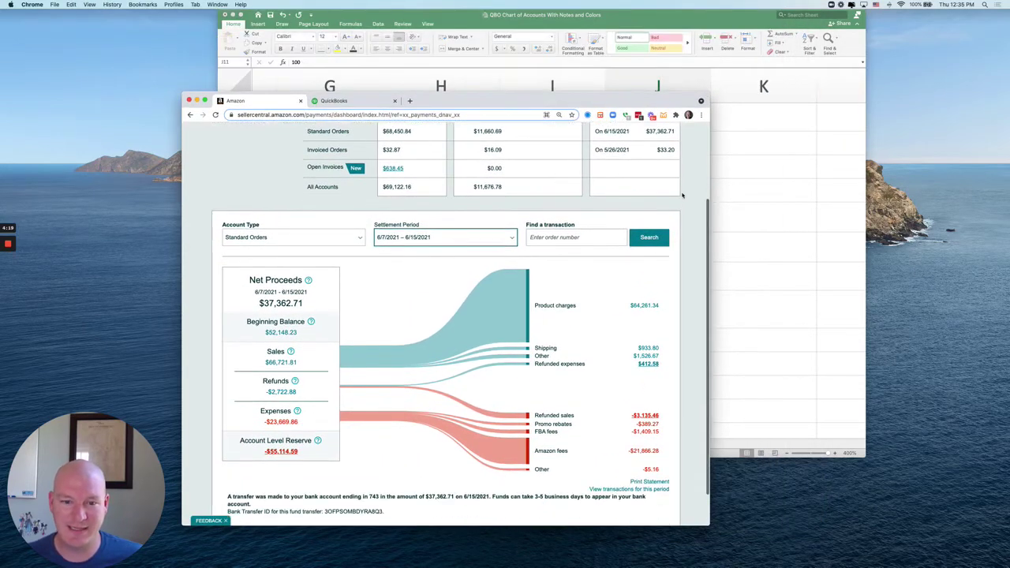
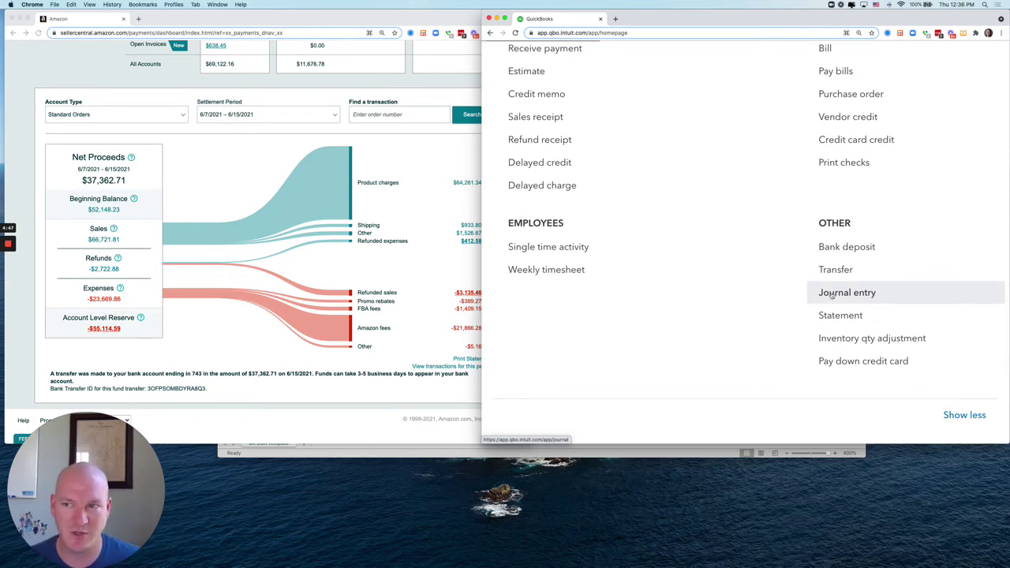
# Open the June7-June15 Amz journal entry in QuickBooks from the recent searches
pyautogui.scroll(3, 831, 294)
pyautogui.click(972, 59)
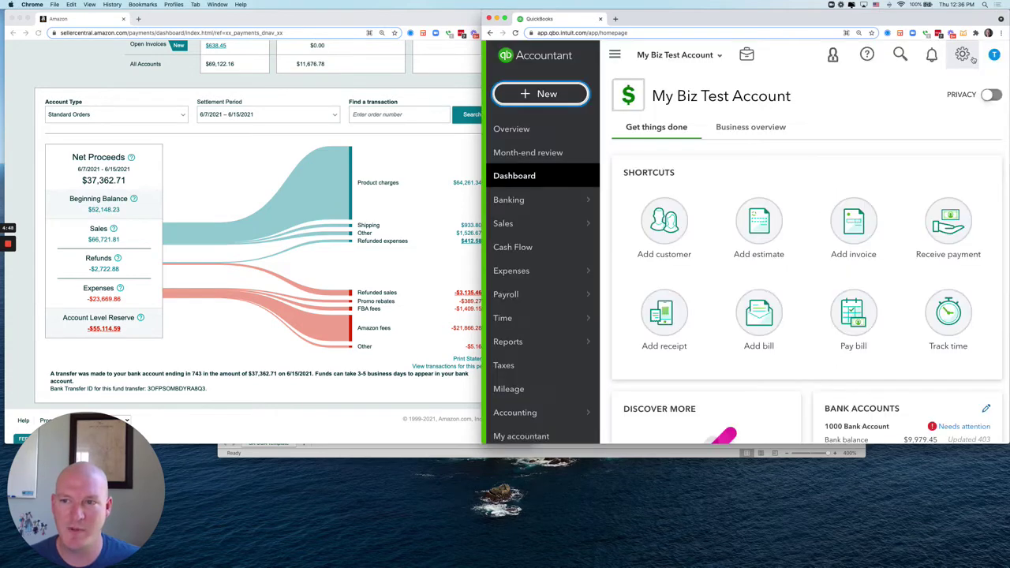
pyautogui.click(900, 54)
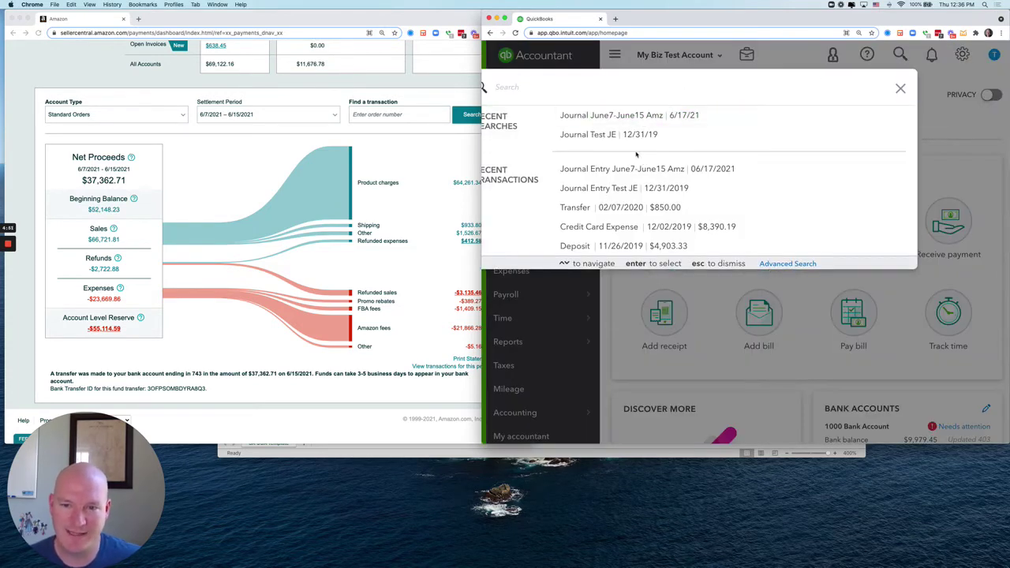
pyautogui.click(627, 118)
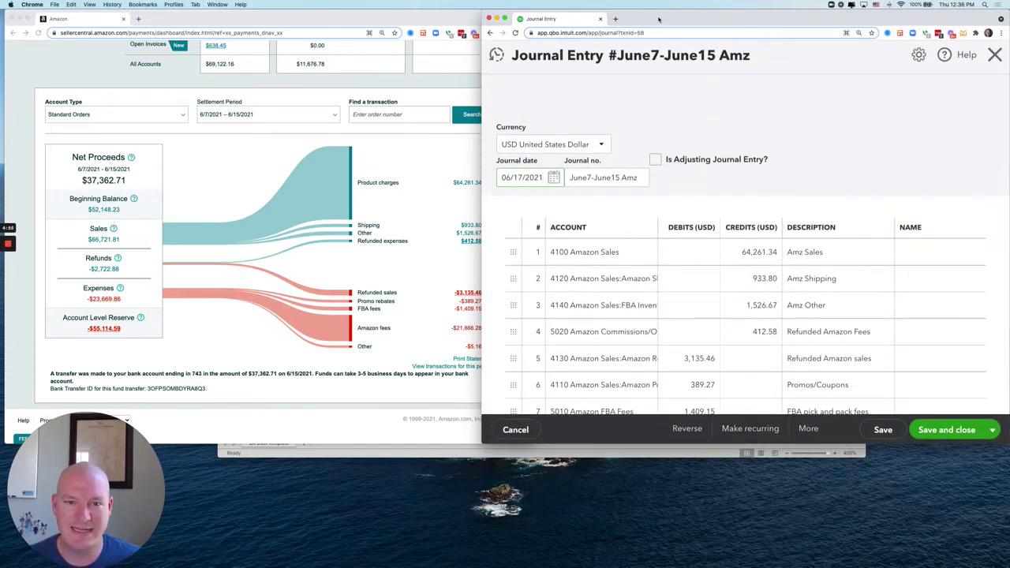
# Narrow the Amazon window so it sits beside the QuickBooks journal entry without overlapping it
pyautogui.click(454, 21)
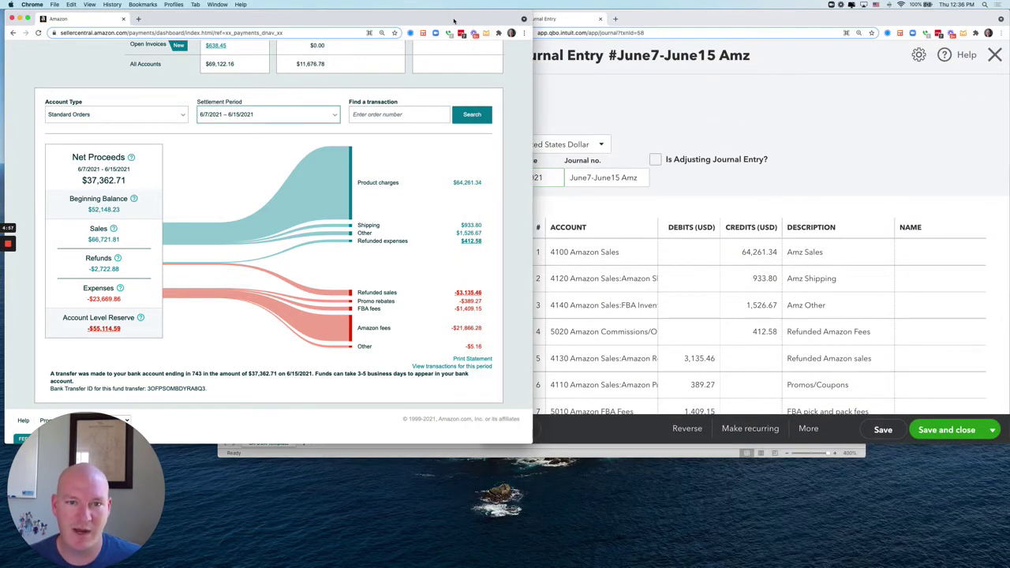
pyautogui.moveTo(534, 13); pyautogui.dragTo(480, 11)
pyautogui.click(520, 177)
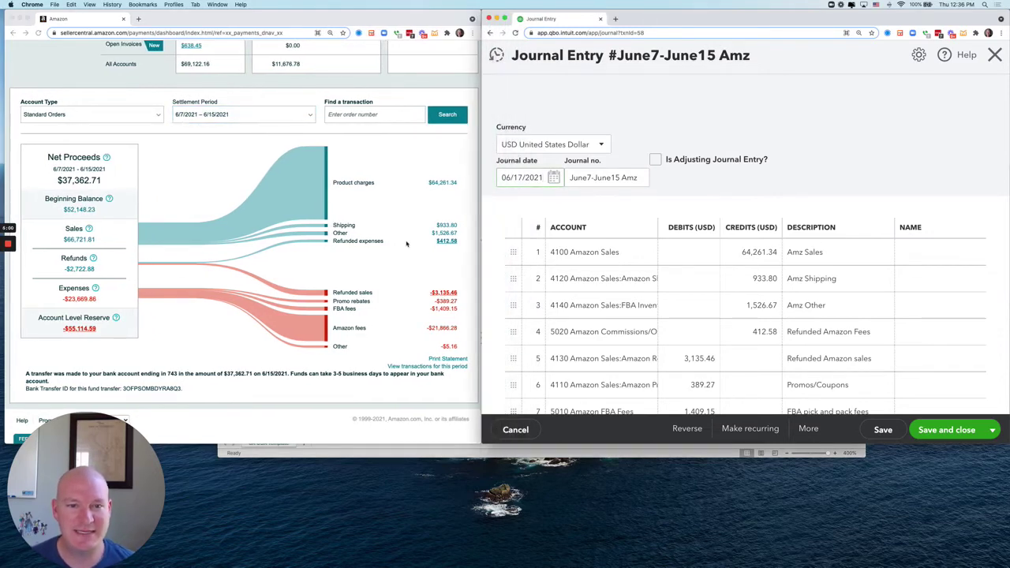
# Compare credit lines 1 to 4 of the journal entry with the statement's product charges, shipping, other and refunded expenses
pyautogui.click(390, 185)
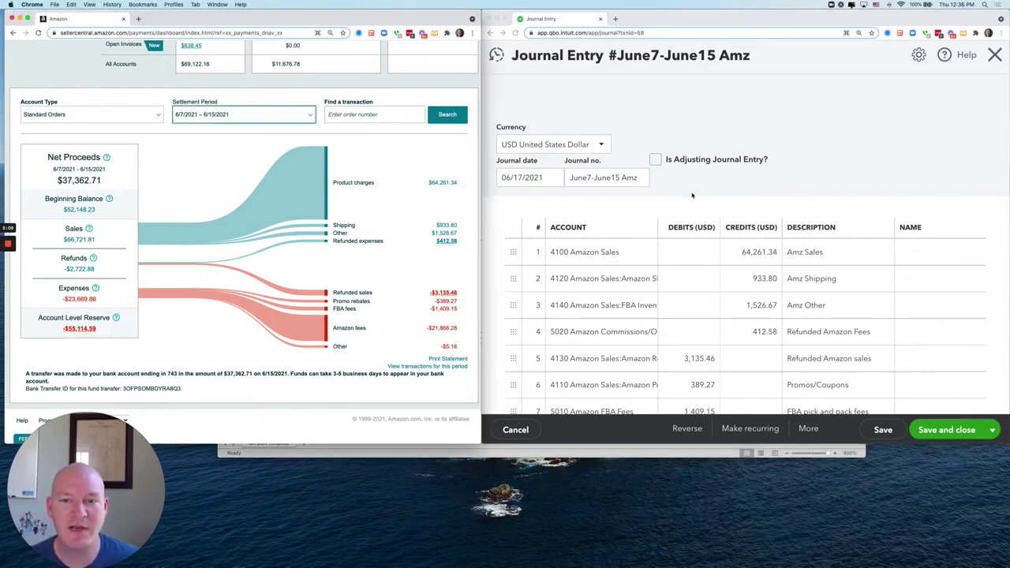
pyautogui.scroll(-2, 639, 103)
pyautogui.click(608, 90)
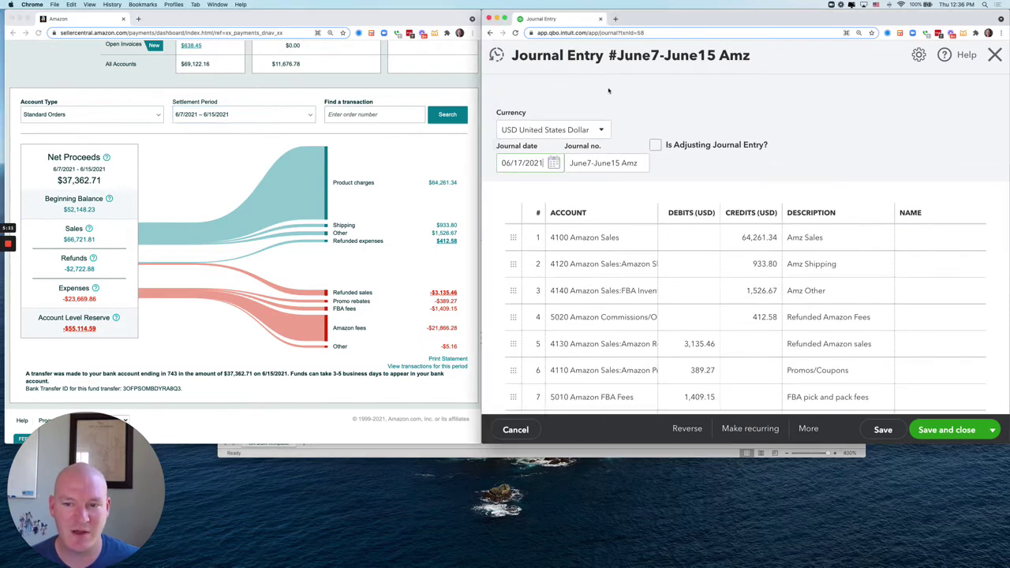
pyautogui.scroll(-3, 608, 90)
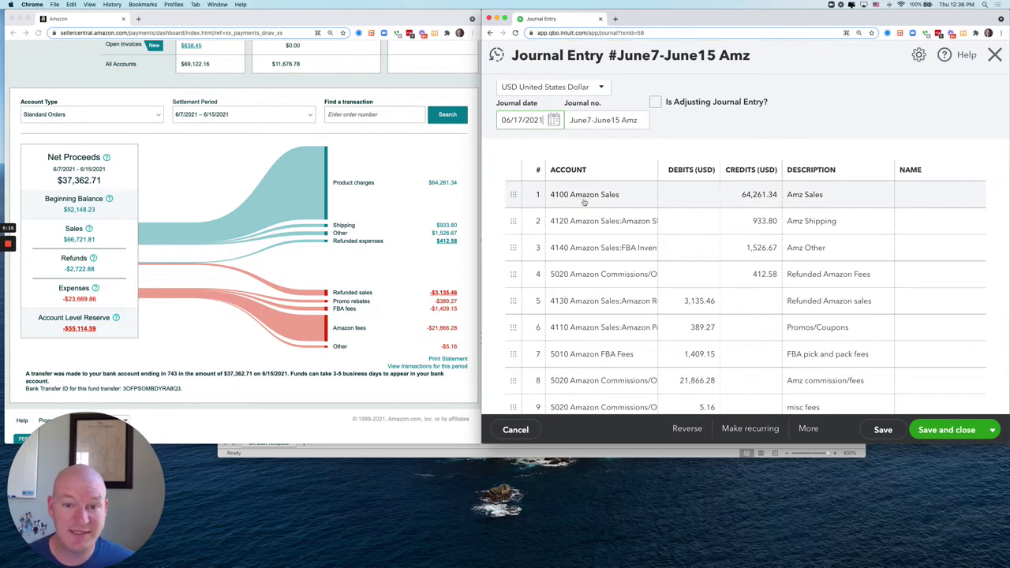
pyautogui.click(583, 202)
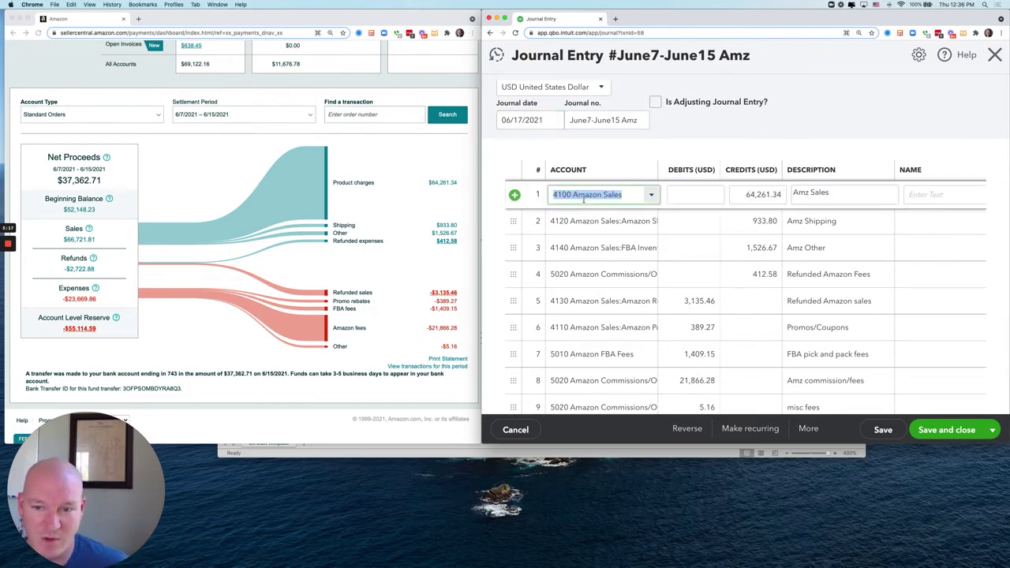
pyautogui.click(435, 188)
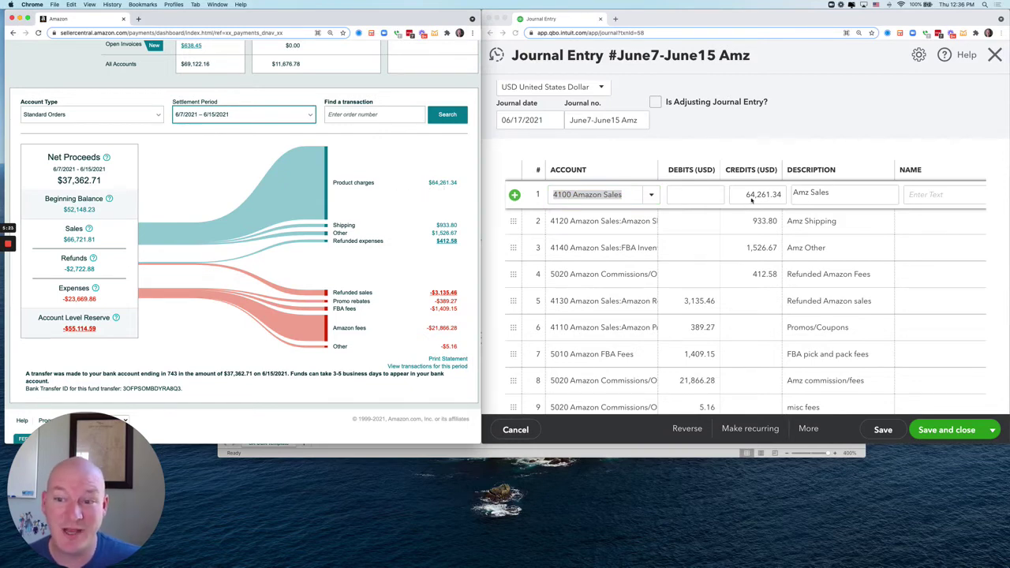
pyautogui.click(433, 192)
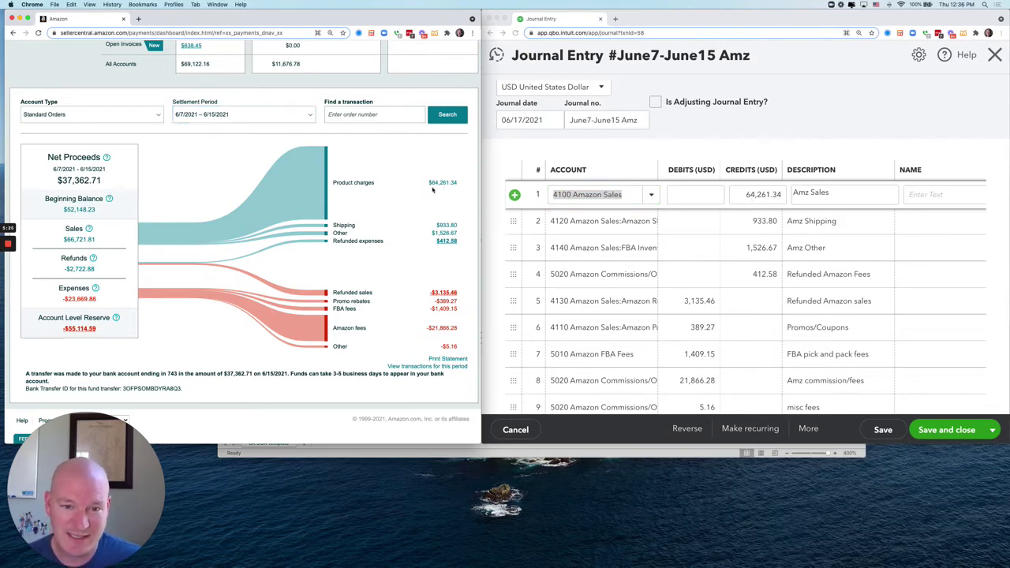
pyautogui.click(752, 194)
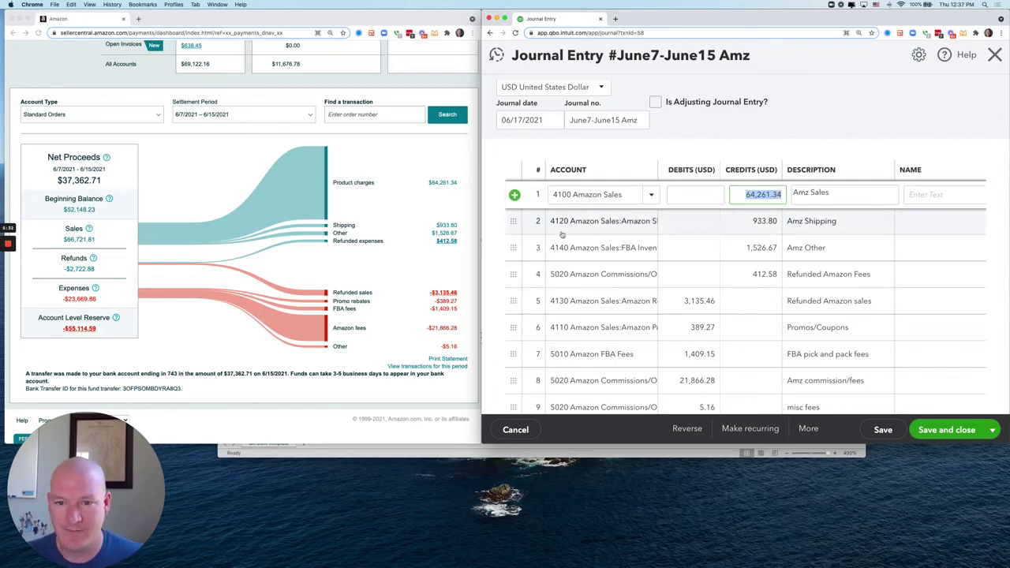
pyautogui.click(592, 229)
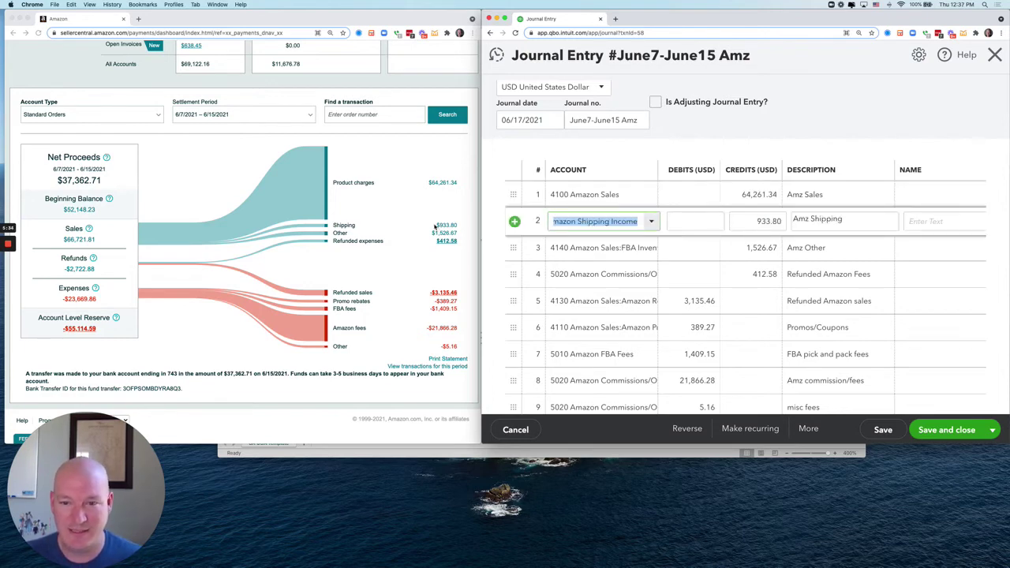
pyautogui.click(668, 256)
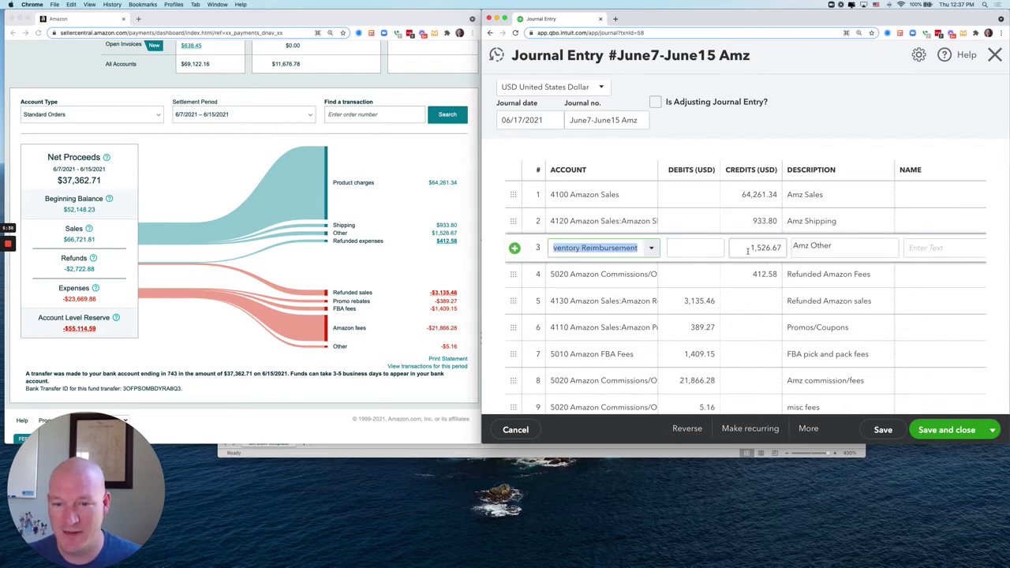
pyautogui.click(750, 280)
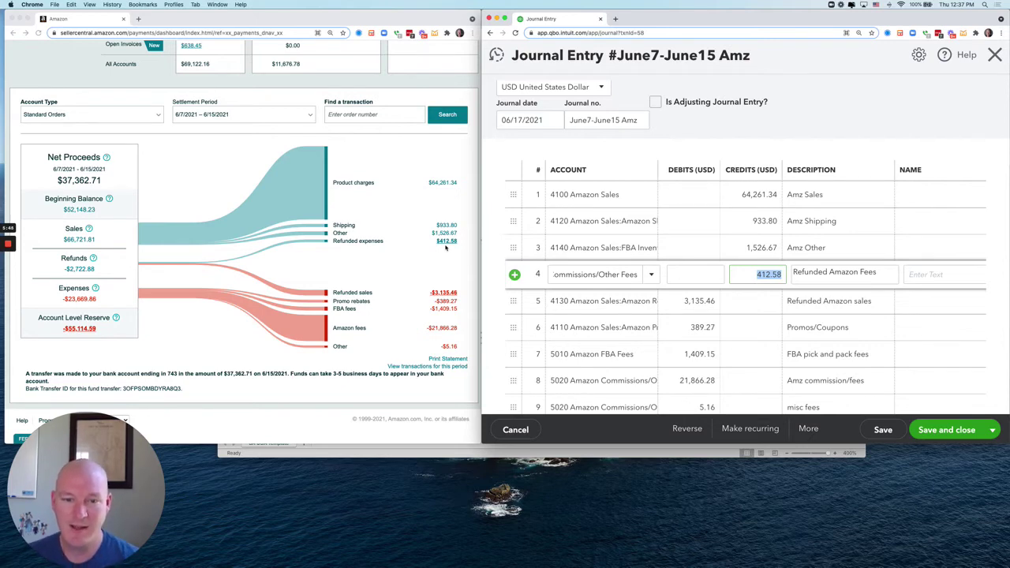
# Compare debit lines 5 to 9 of the journal entry with the statement's refunded sales, promo rebates, FBA fees, Amazon fees and other charges
pyautogui.click(688, 307)
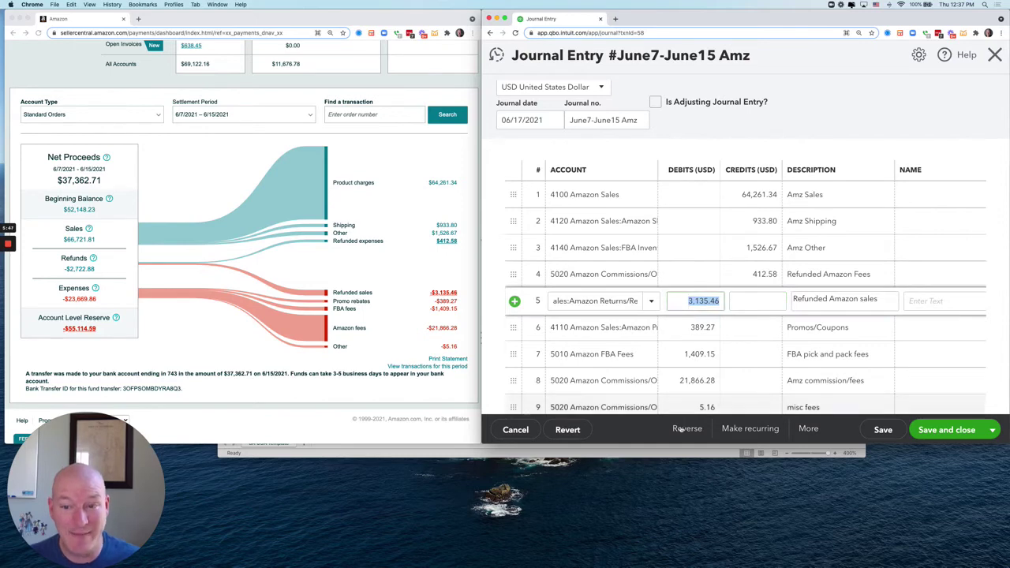
pyautogui.scroll(-5, 670, 368)
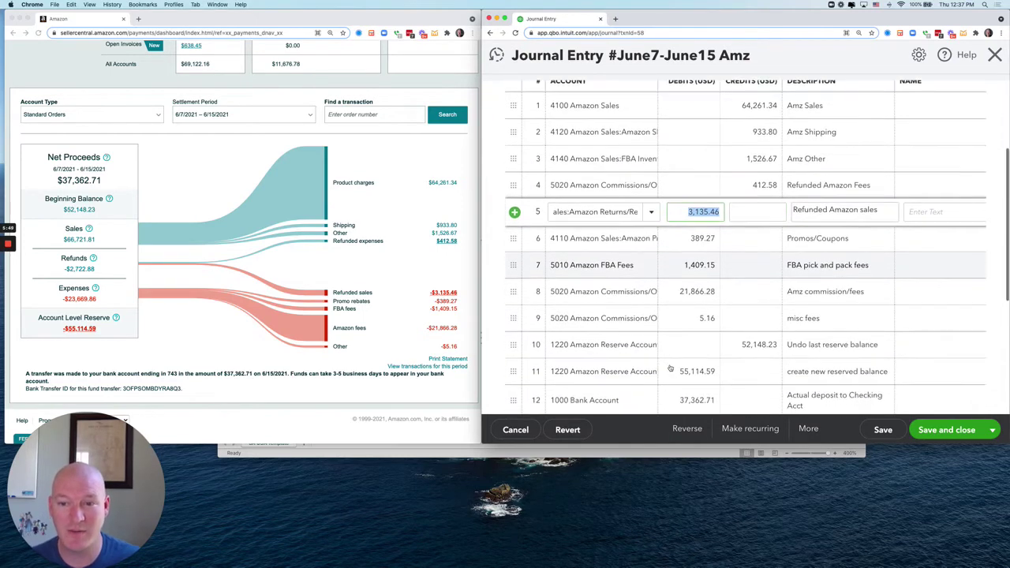
pyautogui.scroll(1, 670, 368)
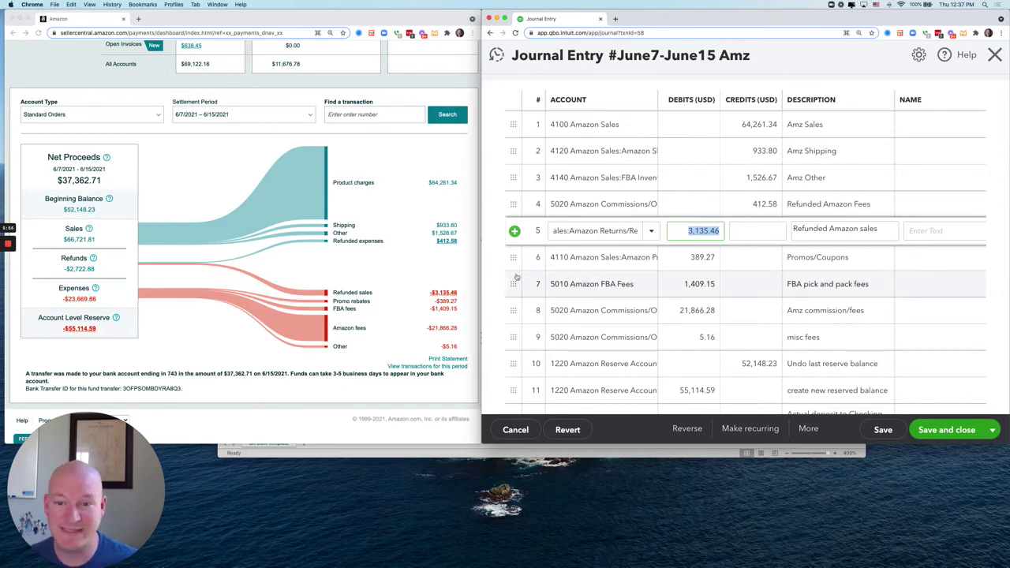
pyautogui.click(683, 256)
pyautogui.click(687, 230)
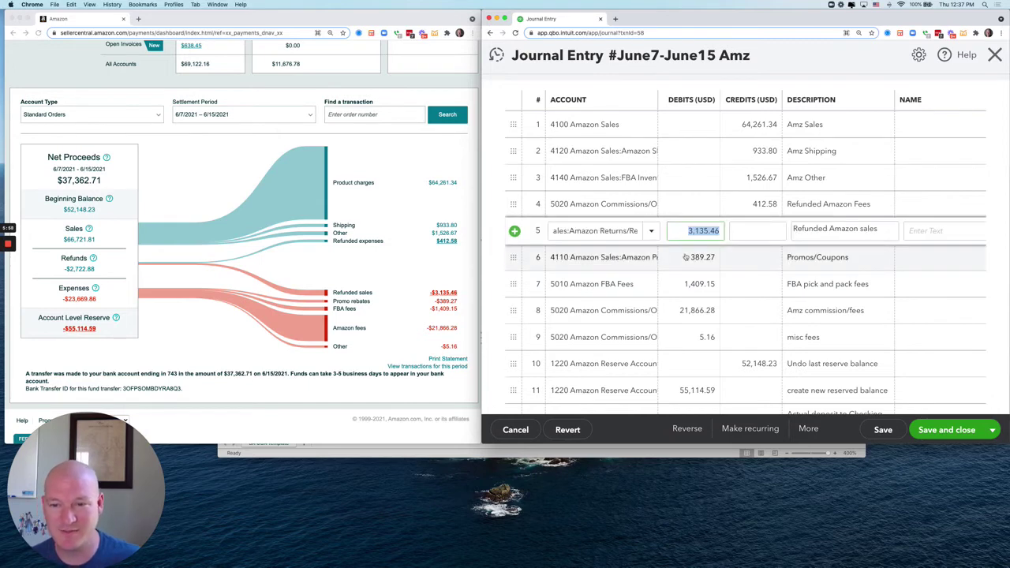
pyautogui.click(685, 257)
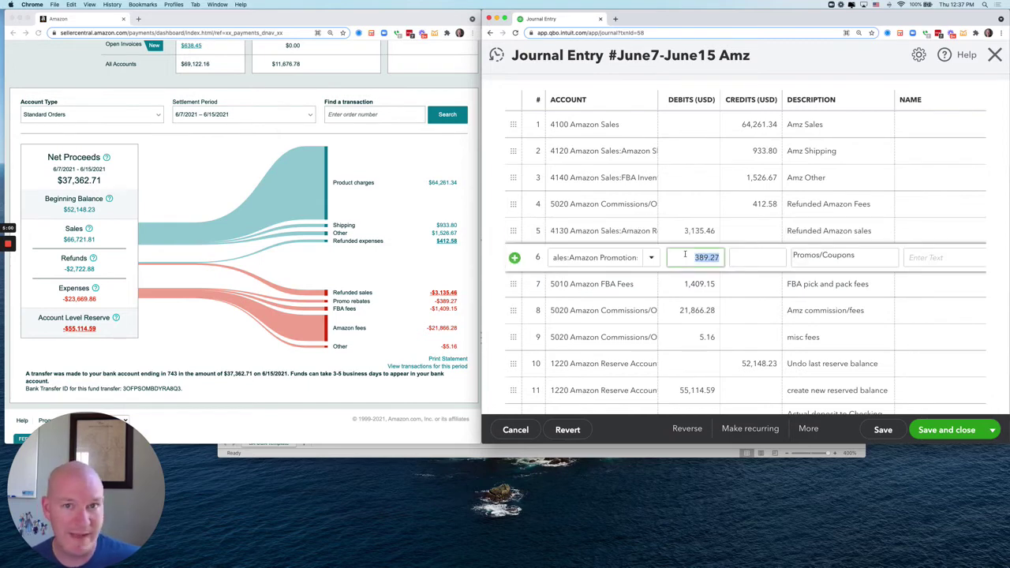
pyautogui.click(684, 292)
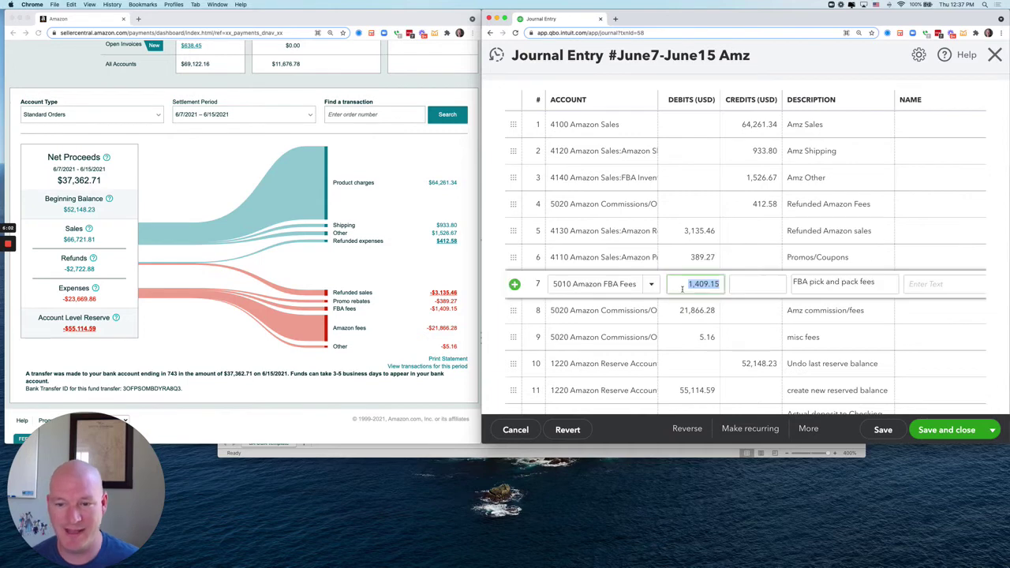
pyautogui.click(677, 311)
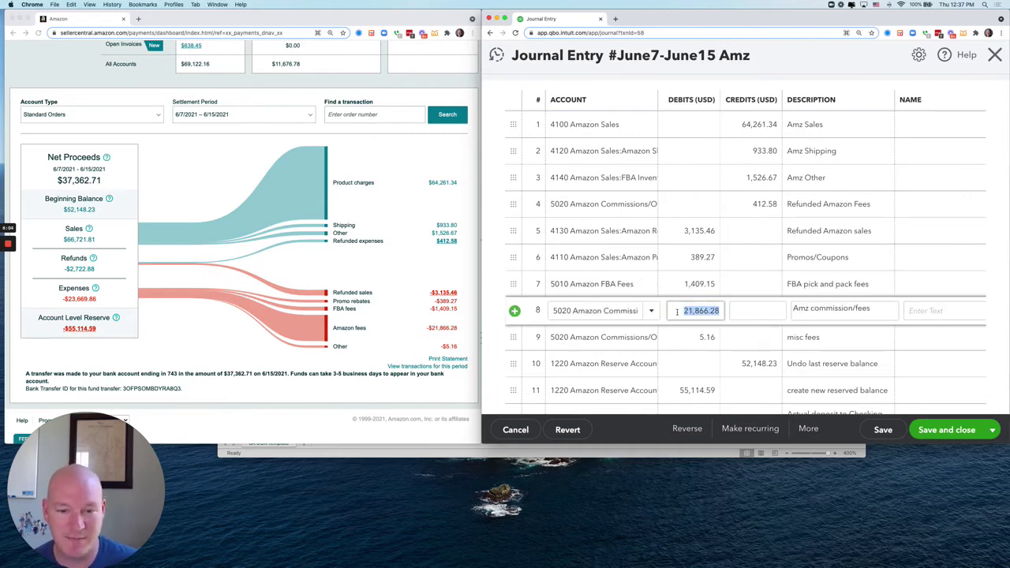
pyautogui.click(683, 337)
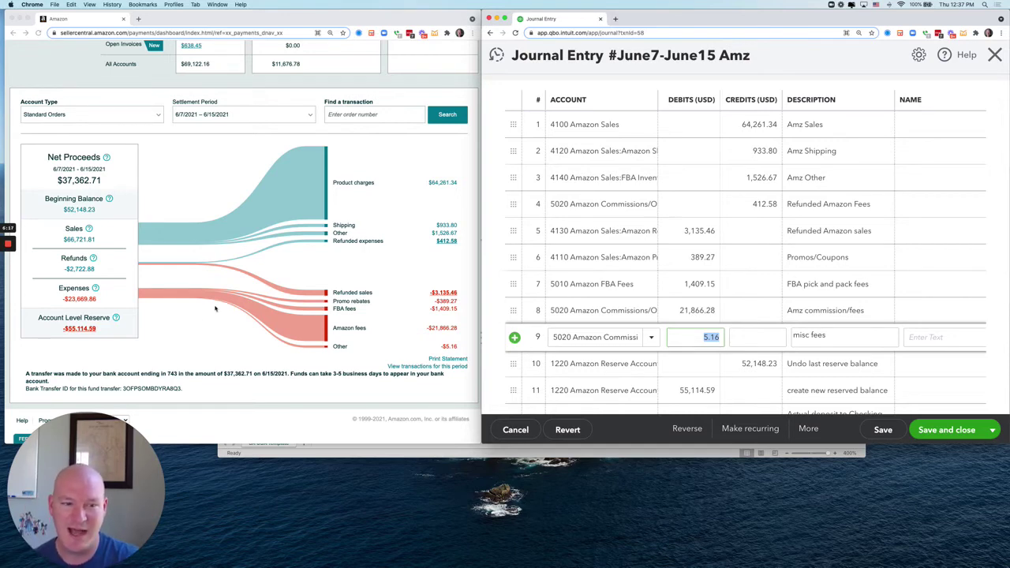
# Examine the statement's account level reserve and bank transfer amount alongside the Amazon Reserve Account lines 10 and 11 of the journal entry
pyautogui.click(17, 329)
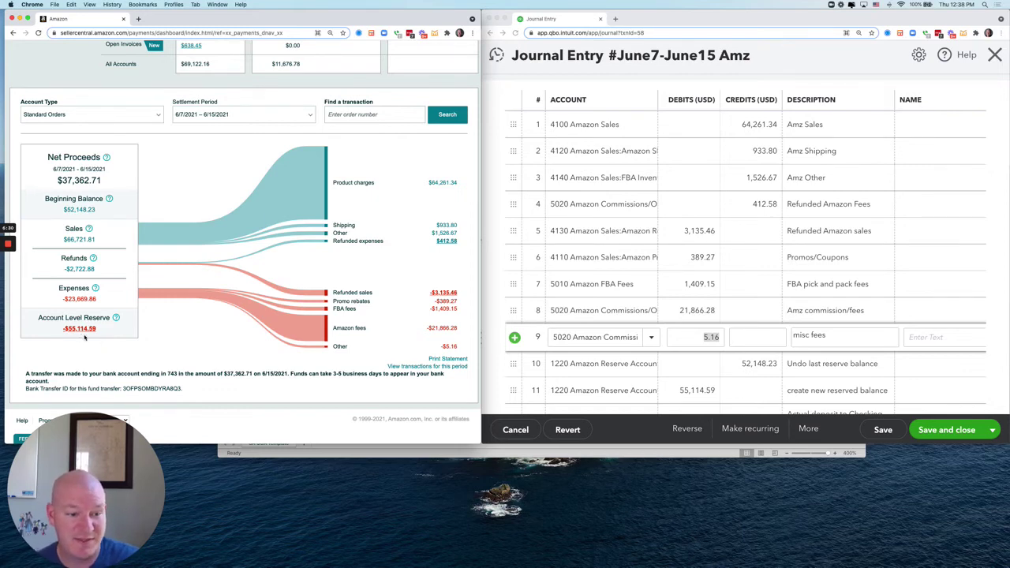
pyautogui.moveTo(225, 373); pyautogui.dragTo(252, 373)
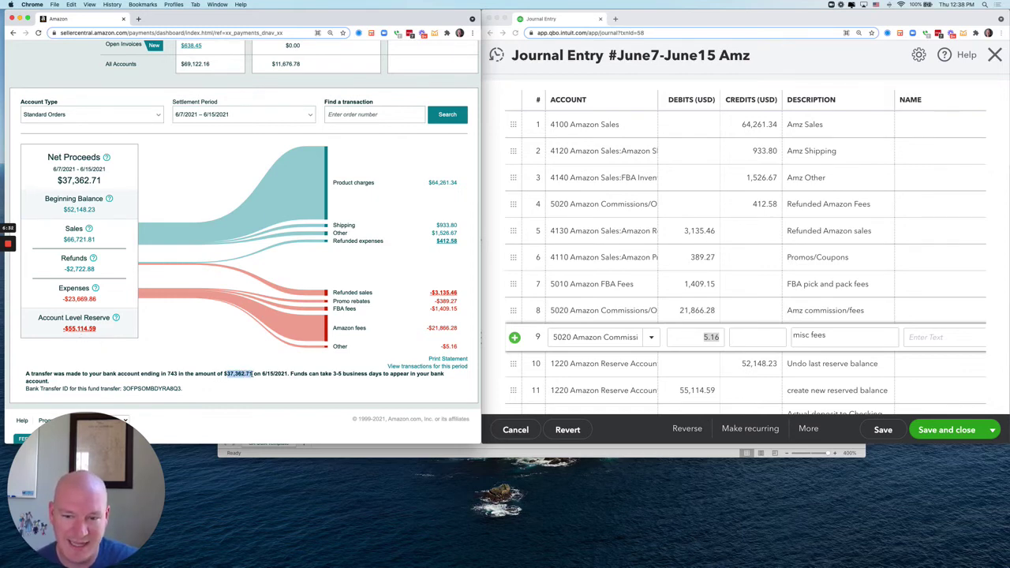
pyautogui.click(74, 341)
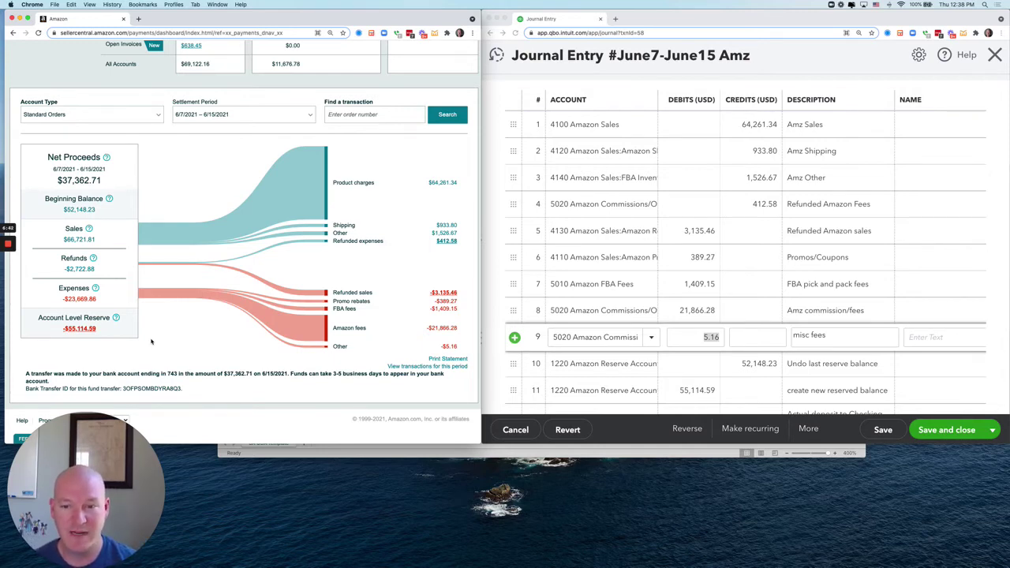
pyautogui.click(623, 388)
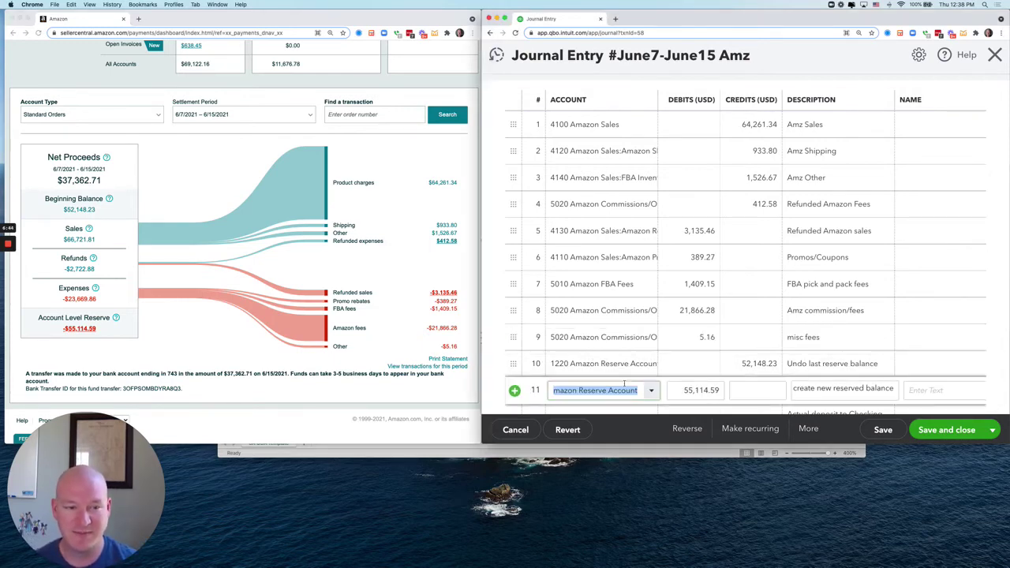
pyautogui.click(763, 363)
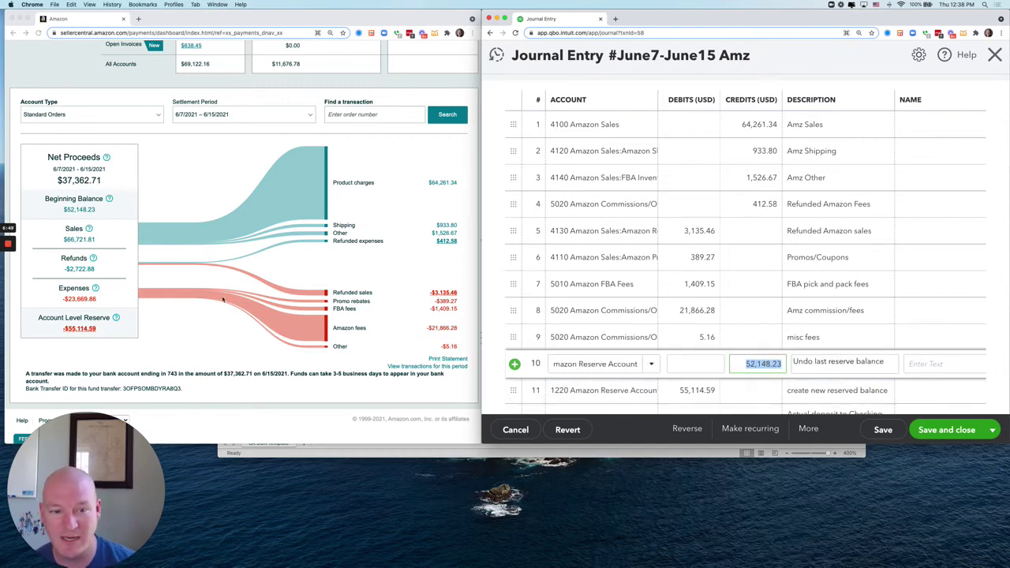
# Show the 5/31/2021 – 6/7/2021 settlement period and compare its account level reserve with the line 10 credit of the journal entry
pyautogui.click(198, 303)
pyautogui.click(300, 114)
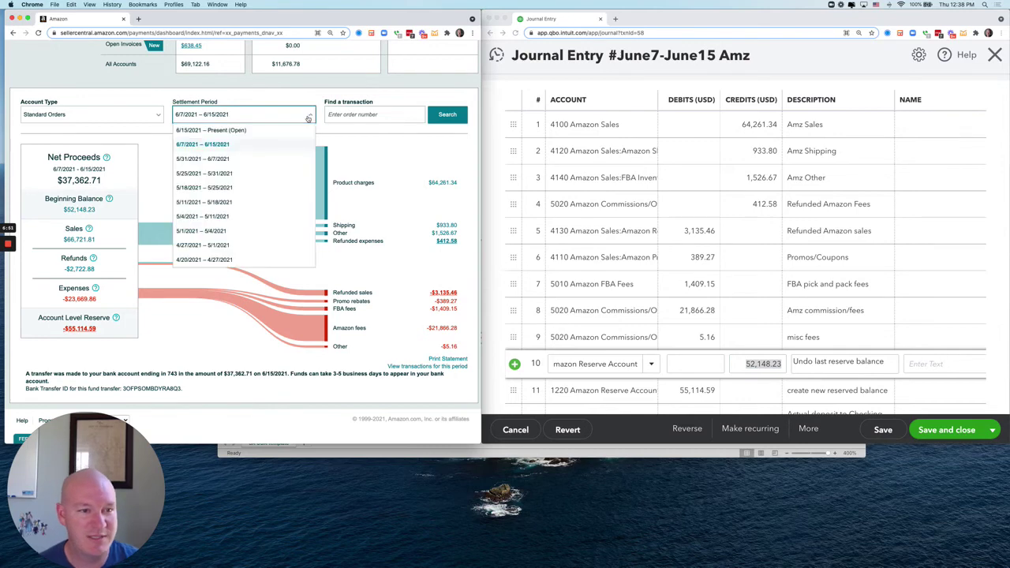
pyautogui.click(207, 159)
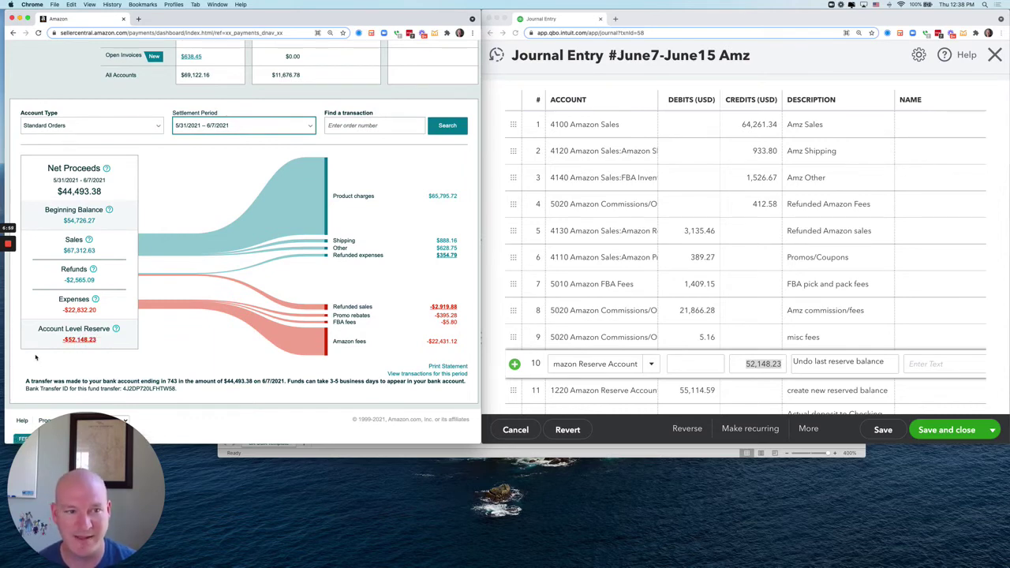
pyautogui.click(560, 356)
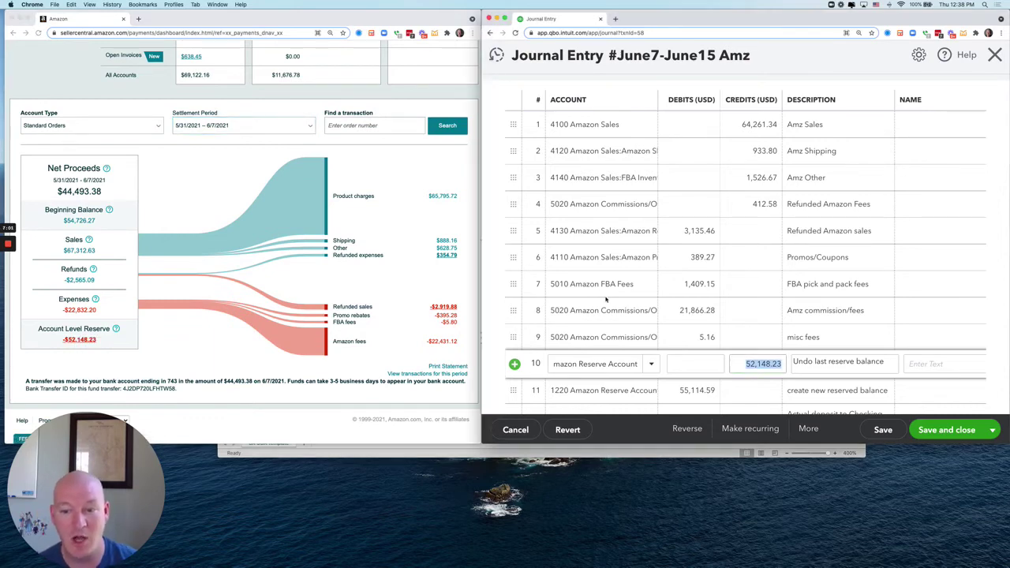
pyautogui.click(714, 337)
pyautogui.click(730, 365)
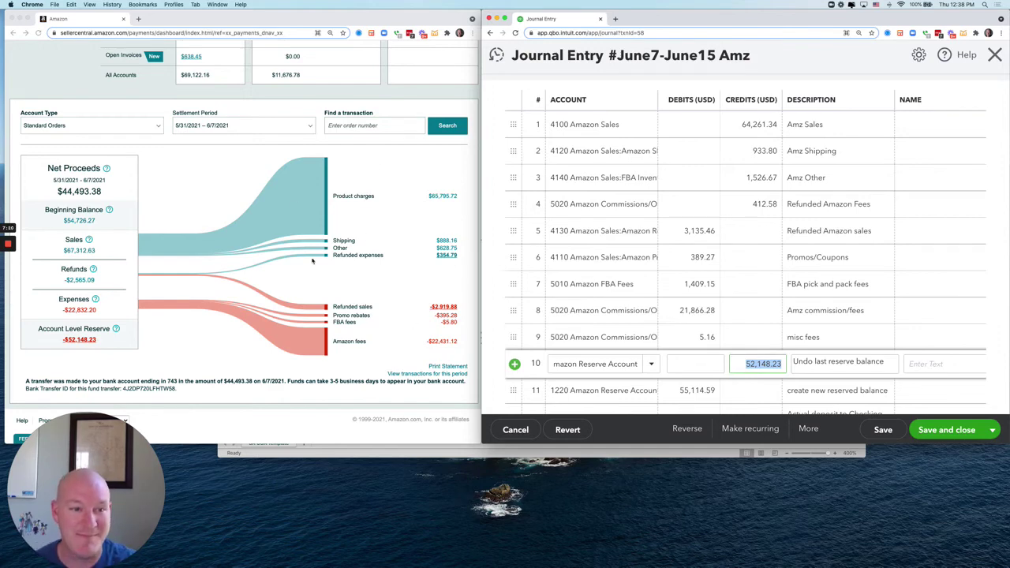
# Return to the 6/7/2021 – 6/15/2021 settlement period and compare its account level reserve and beginning balance with journal lines 11 and 10
pyautogui.click(305, 130)
pyautogui.click(306, 128)
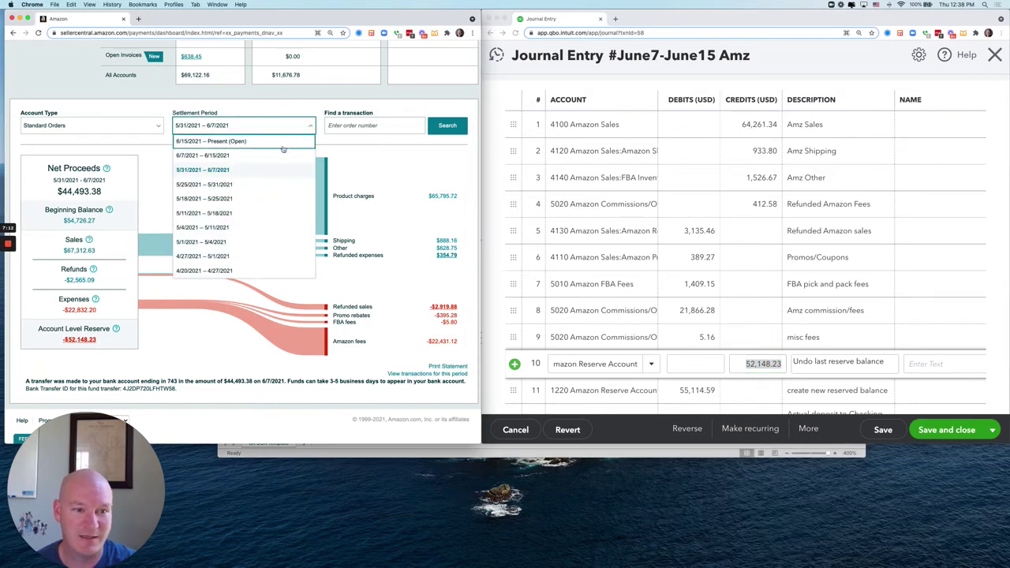
pyautogui.click(283, 148)
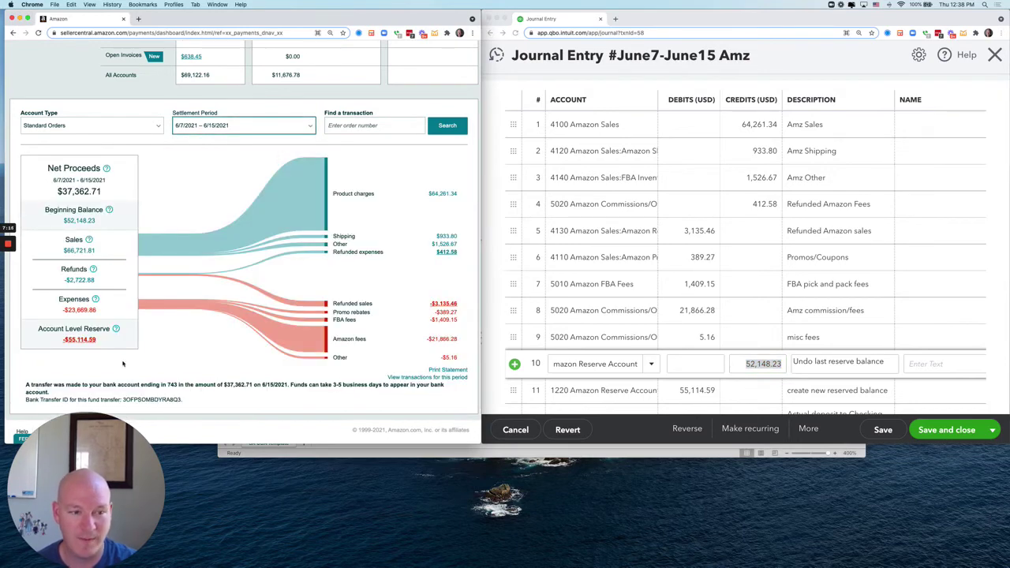
pyautogui.click(563, 400)
pyautogui.click(670, 390)
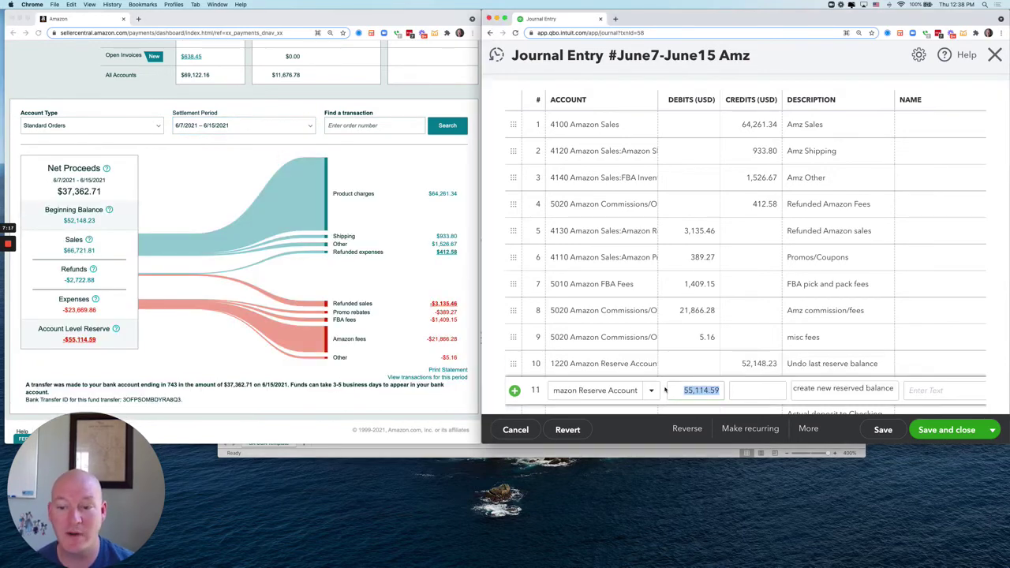
pyautogui.click(672, 389)
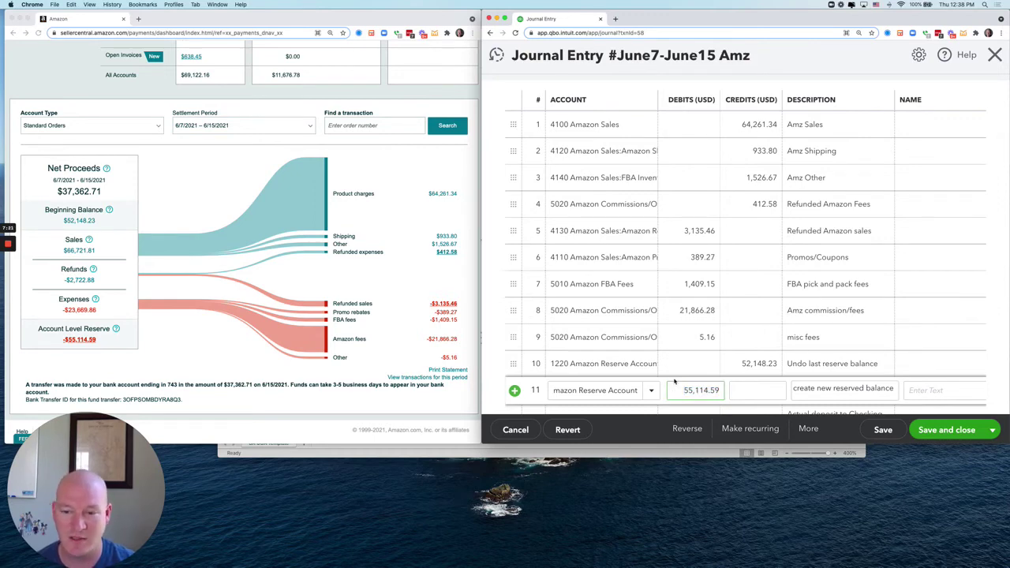
pyautogui.click(674, 363)
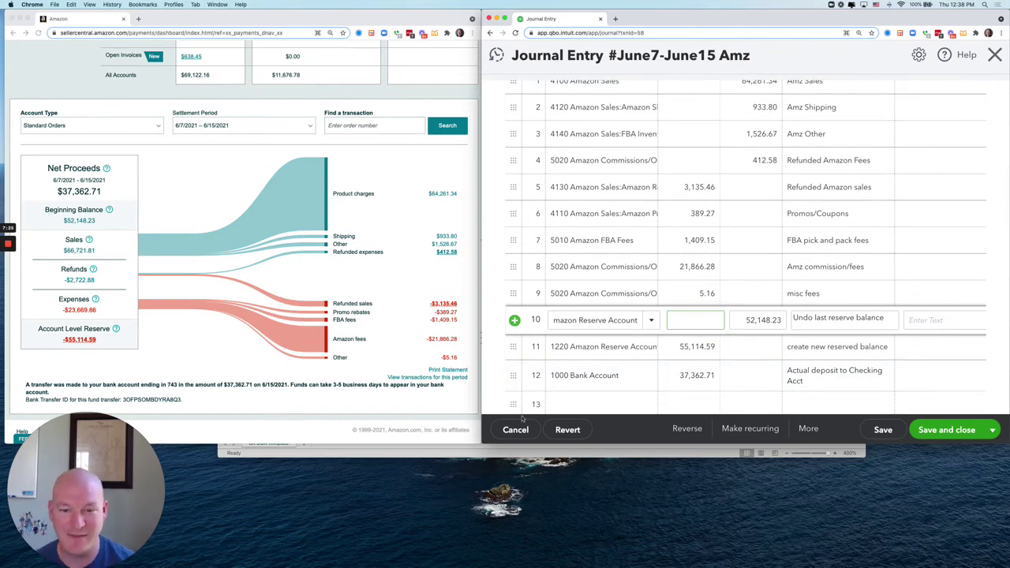
# Enlarge the QuickBooks window and compare the journal entry's total debits with its total credits
pyautogui.moveTo(483, 443); pyautogui.dragTo(151, 543)
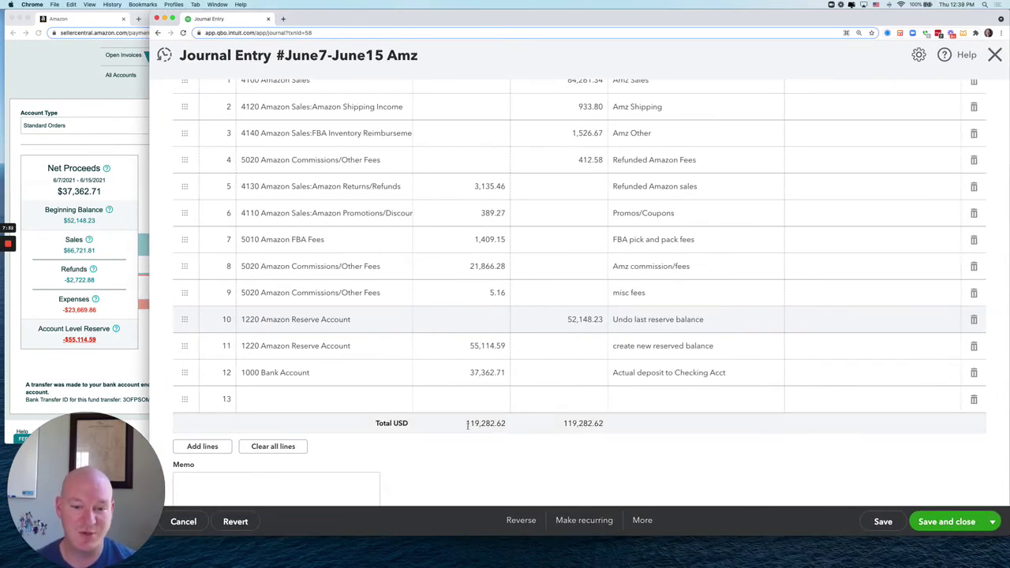
pyautogui.moveTo(465, 425); pyautogui.dragTo(608, 424)
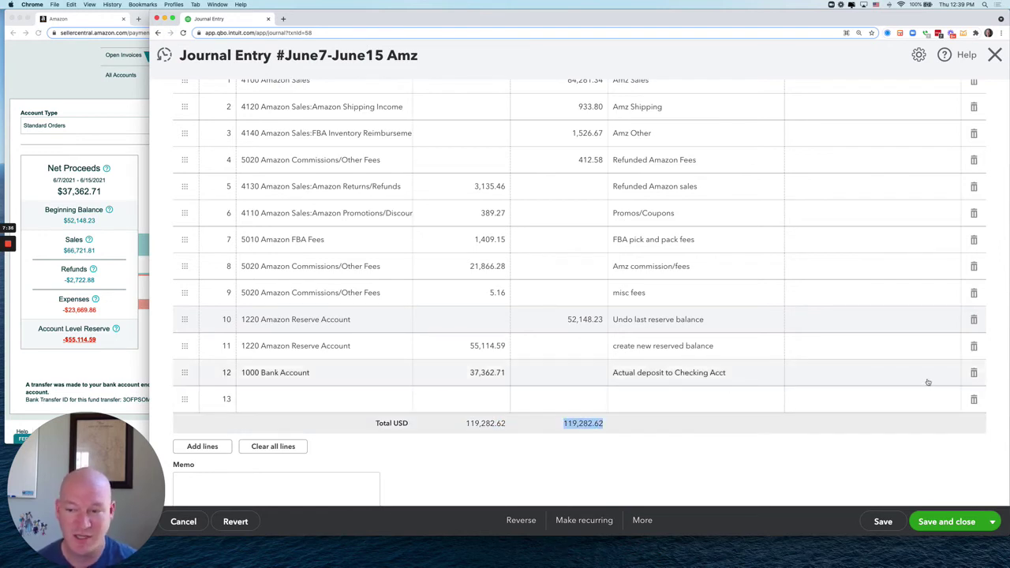
# Delete the bank deposit line 12 and add it again with account 1000 Bank Account and the balancing debit of 37,362.71
pyautogui.click(973, 373)
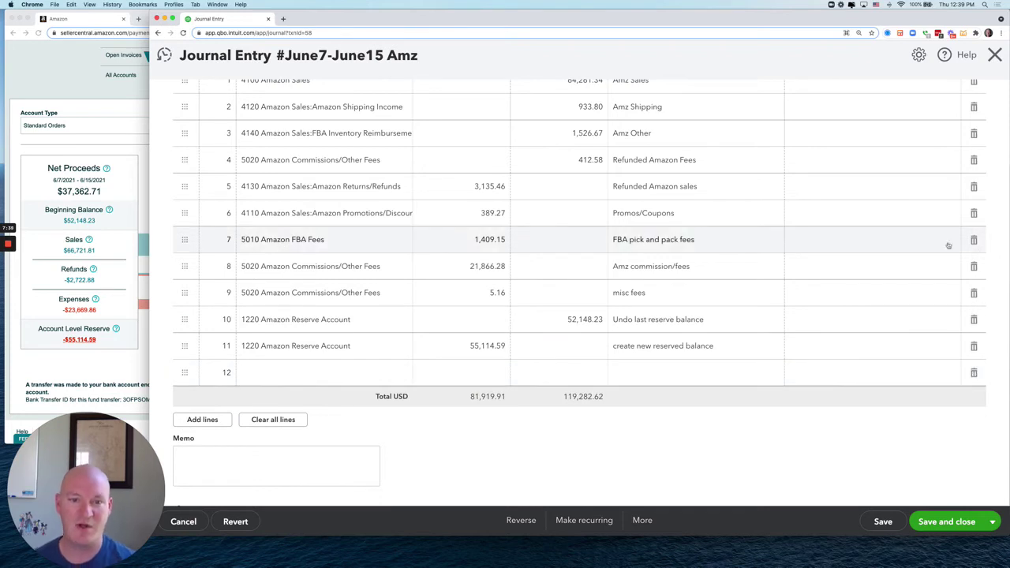
pyautogui.click(338, 371)
pyautogui.write('100')
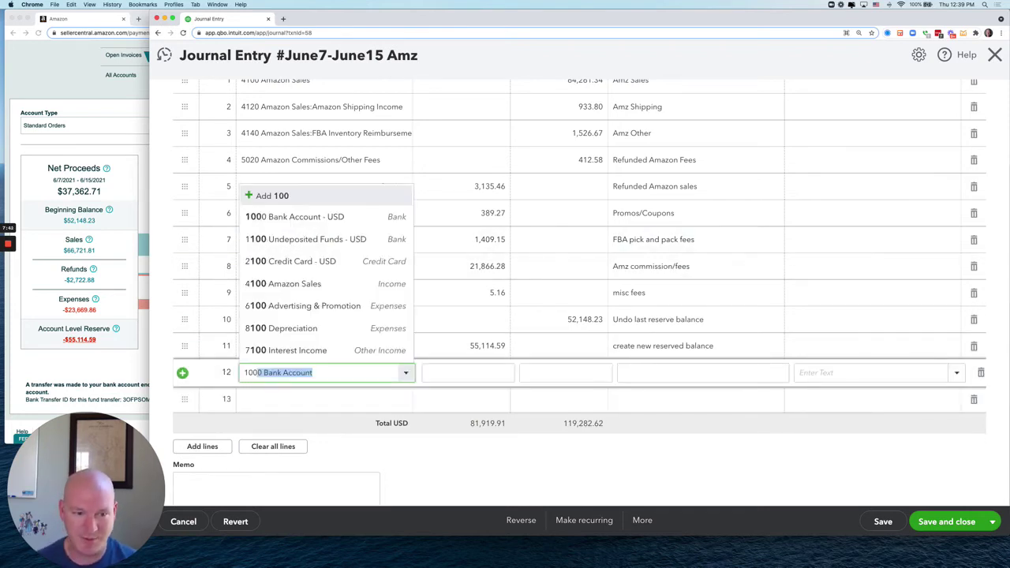
pyautogui.click(312, 218)
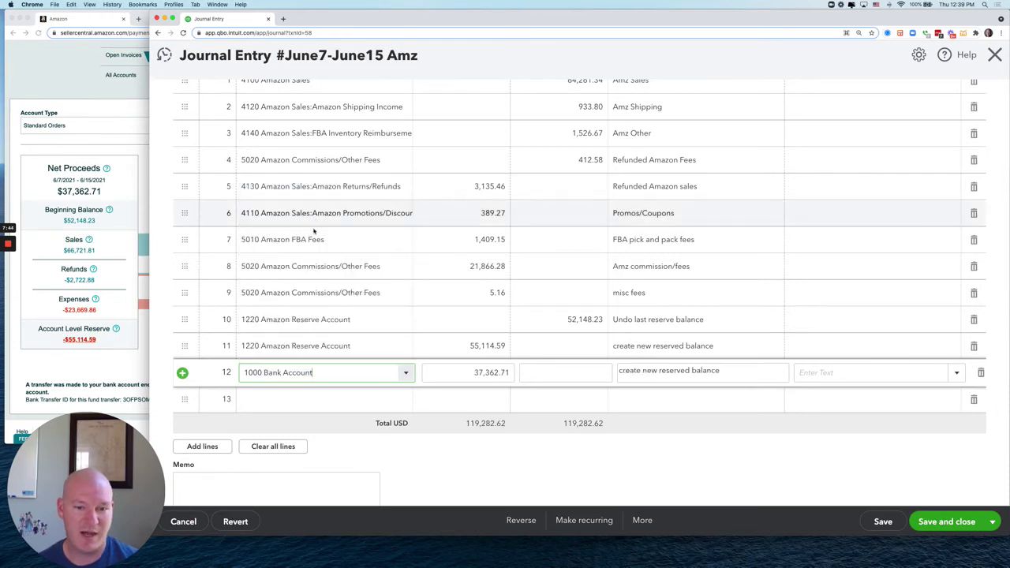
pyautogui.click(466, 456)
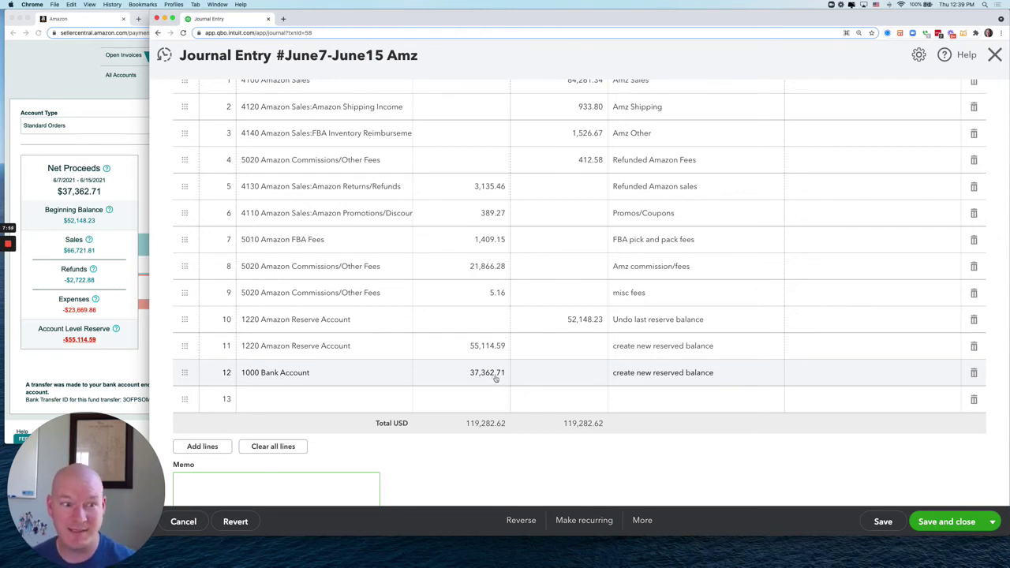
# Compare the bank transfer amount on the Amazon statement with the bank account debit on line 12 of the journal entry
pyautogui.click(116, 373)
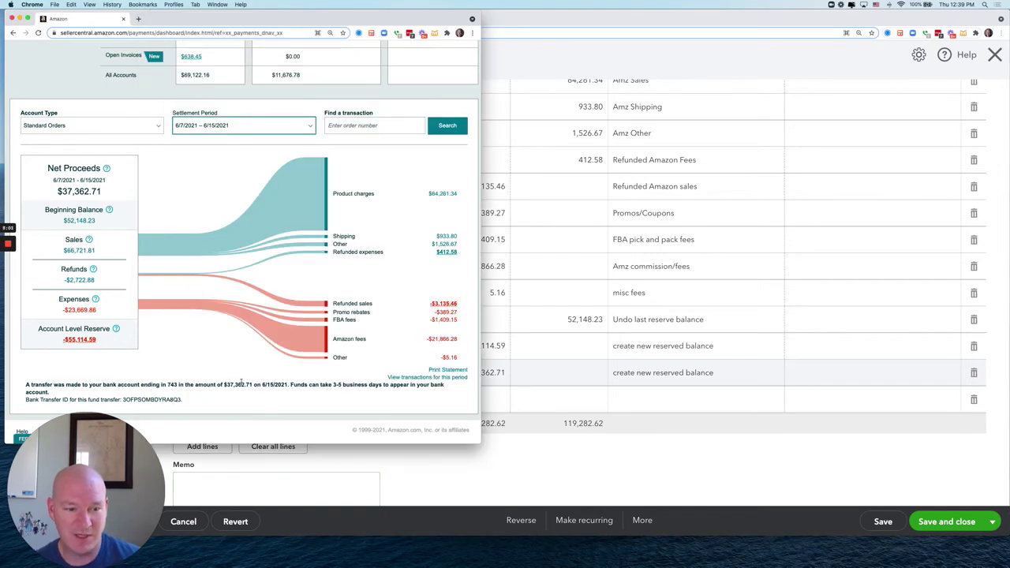
pyautogui.moveTo(224, 386); pyautogui.dragTo(253, 385)
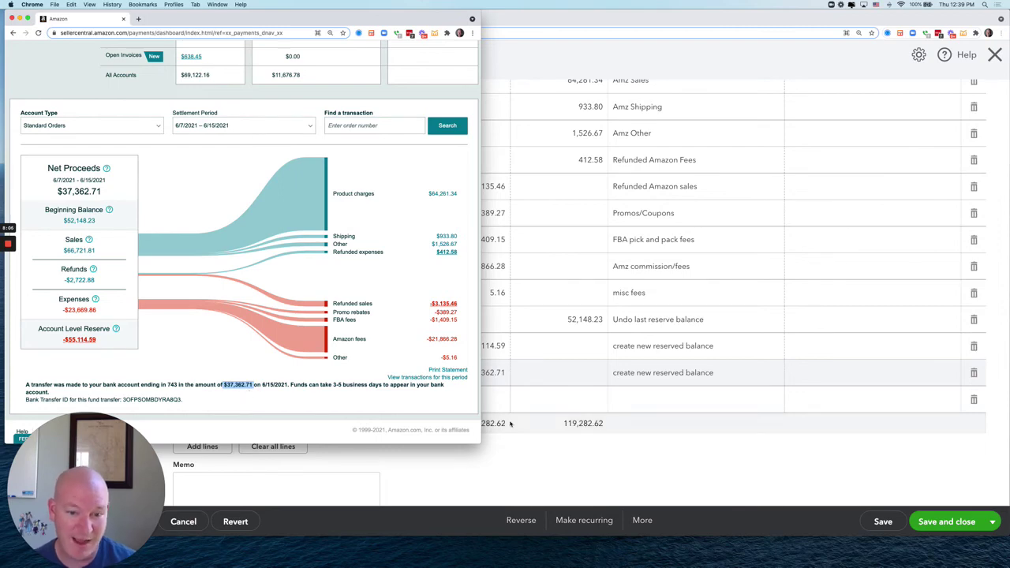
pyautogui.click(576, 462)
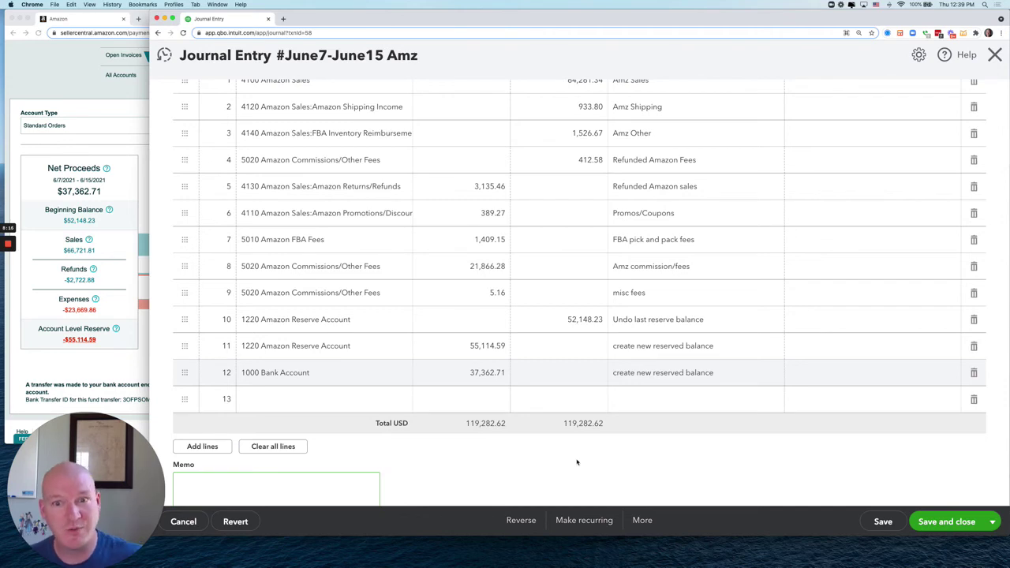
pyautogui.scroll(2, 576, 462)
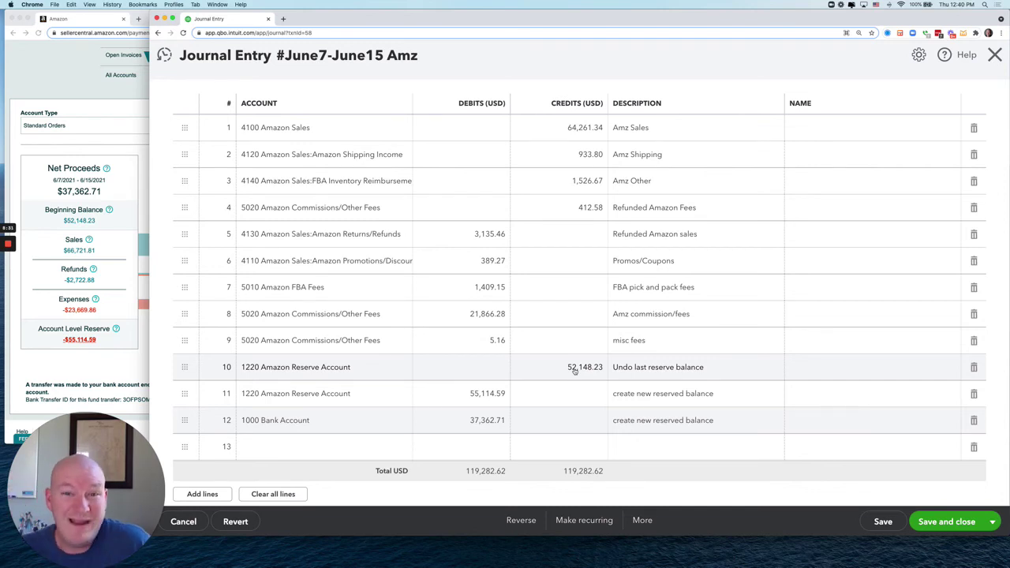
pyautogui.scroll(2, 575, 370)
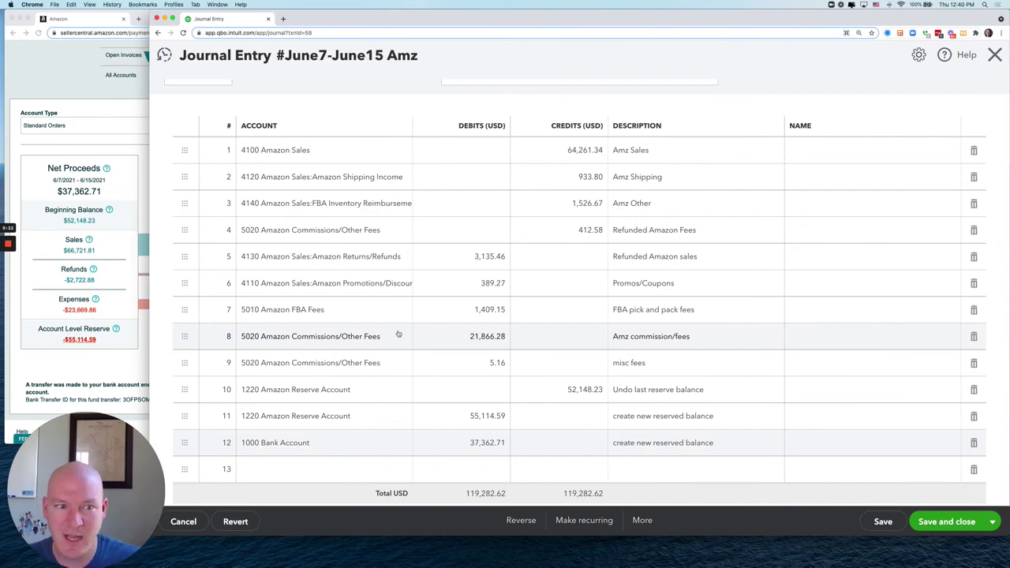
# Review the Amazon statement's balances, settlement period and net proceeds breakdown once more
pyautogui.click(100, 367)
pyautogui.scroll(2, 218, 187)
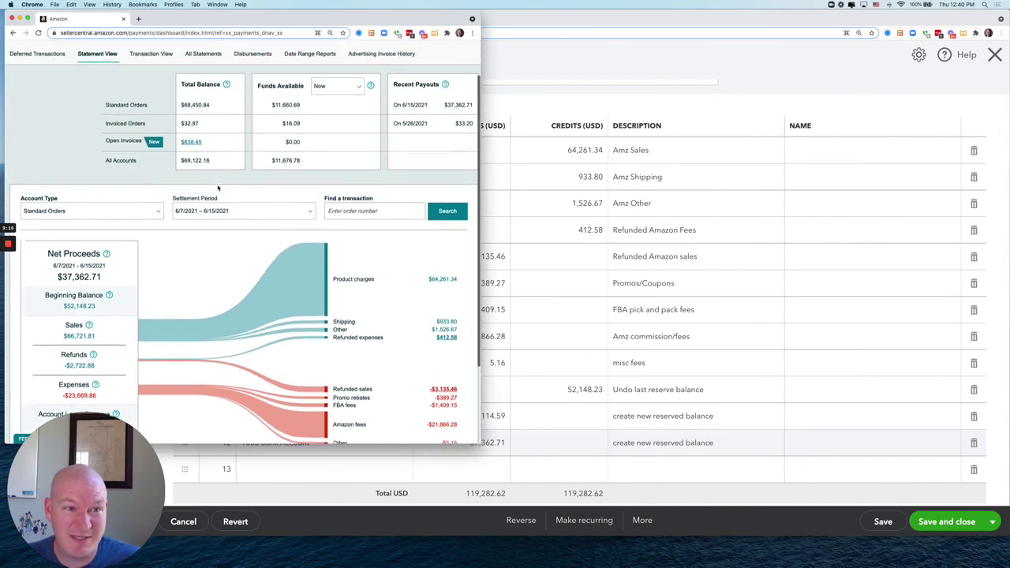
pyautogui.scroll(1, 218, 187)
pyautogui.scroll(-3, 218, 187)
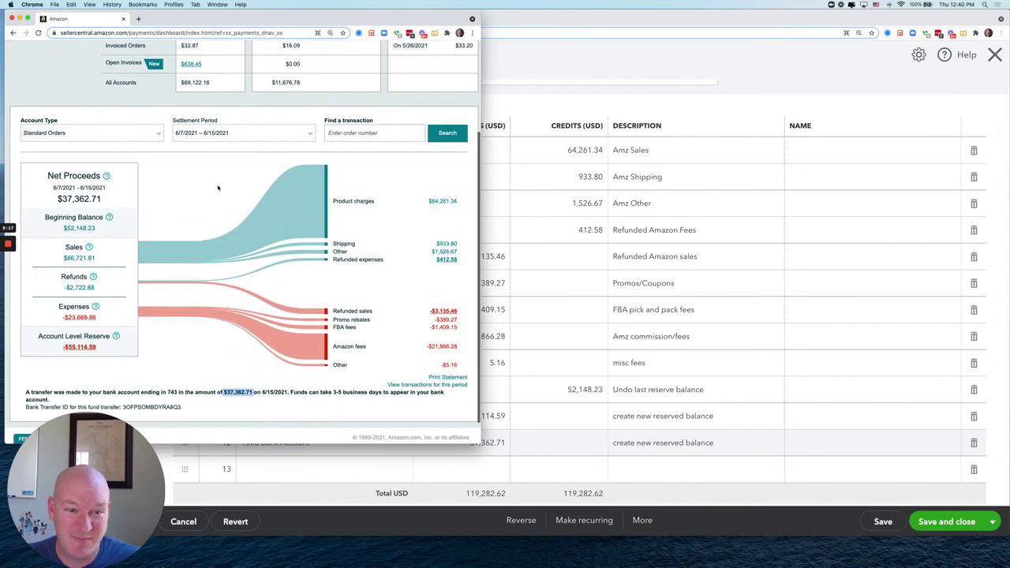
pyautogui.click(240, 134)
pyautogui.click(153, 178)
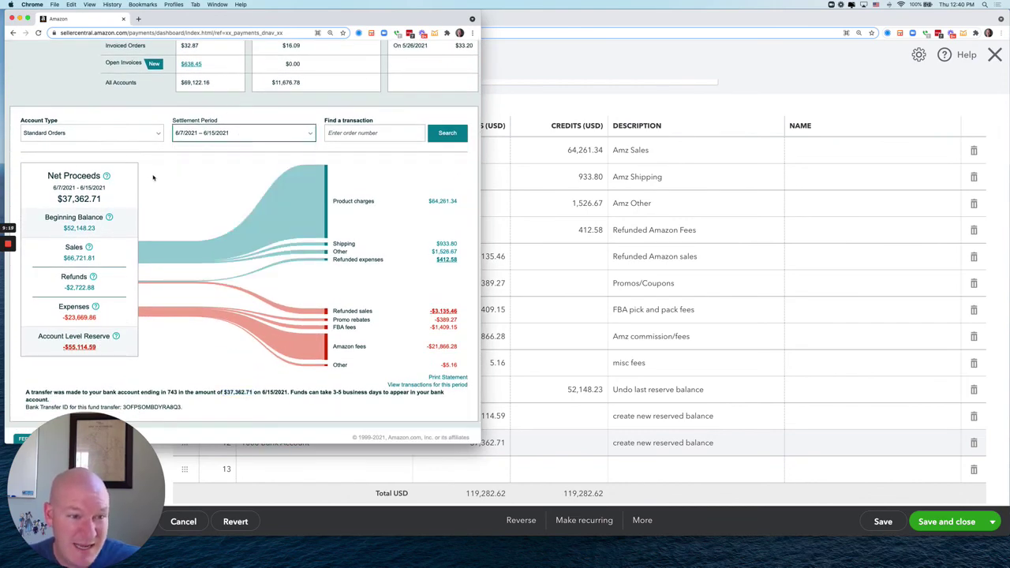
# Check the descriptions on journal lines 1 and 2 and the journal number in the QuickBooks entry
pyautogui.click(483, 381)
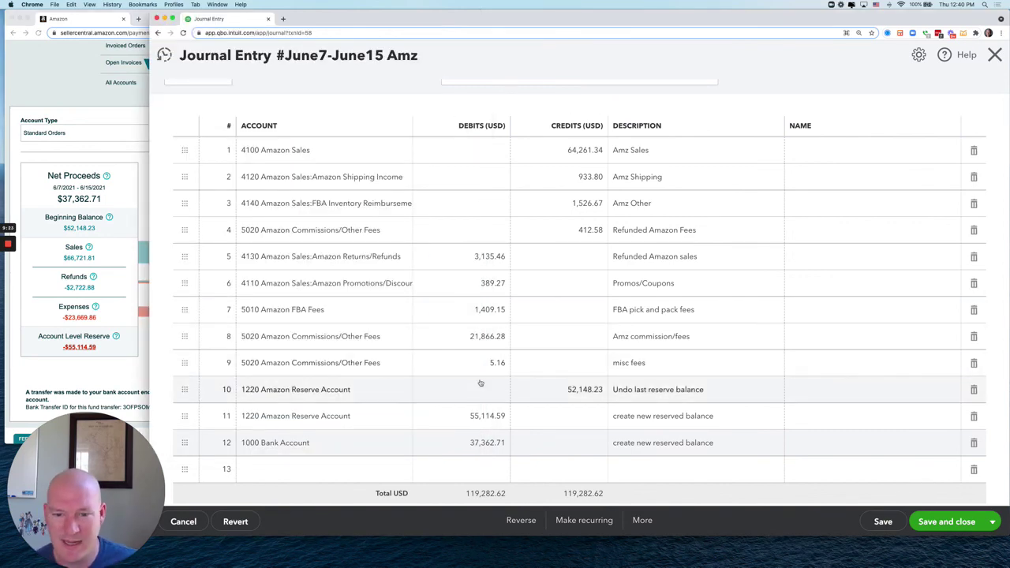
pyautogui.click(655, 151)
pyautogui.click(667, 178)
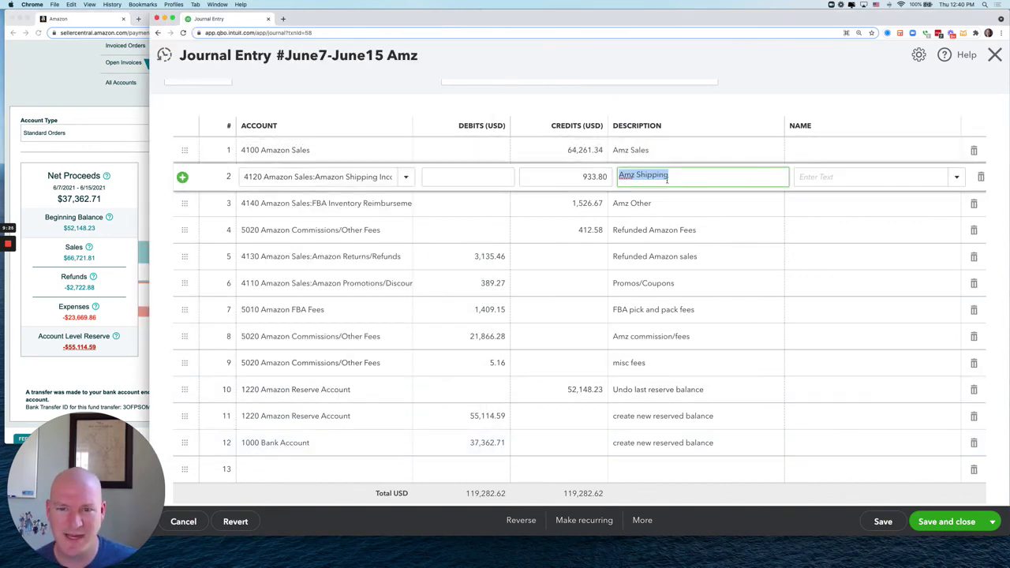
pyautogui.click(583, 99)
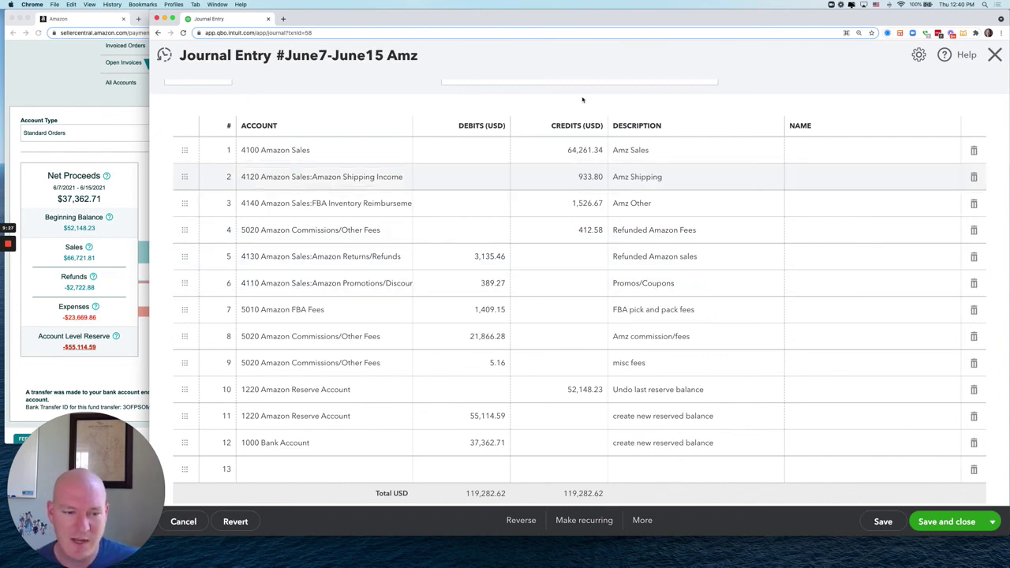
pyautogui.scroll(1, 582, 99)
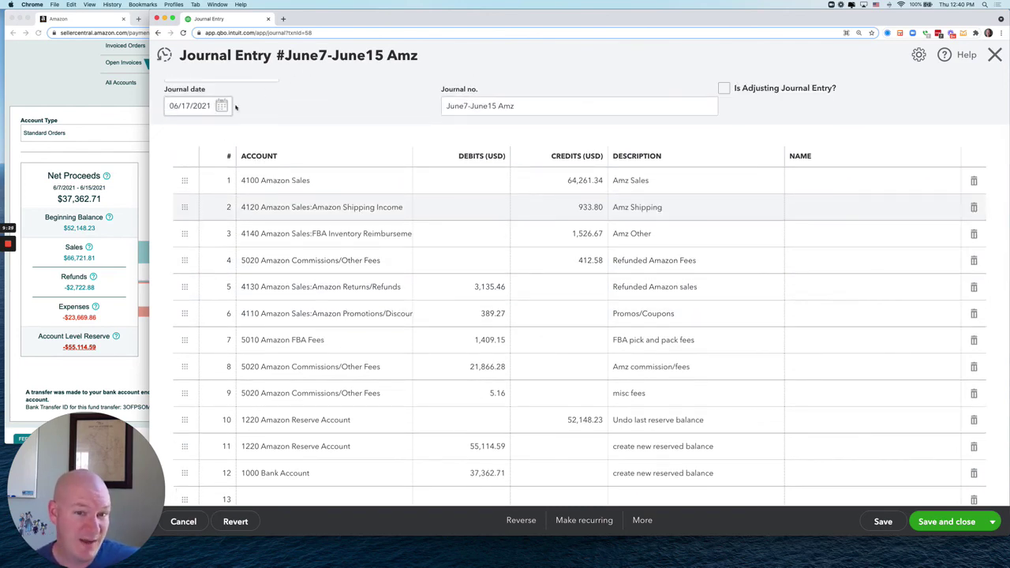
pyautogui.click(523, 104)
pyautogui.moveTo(523, 104); pyautogui.dragTo(452, 104)
pyautogui.click(451, 106)
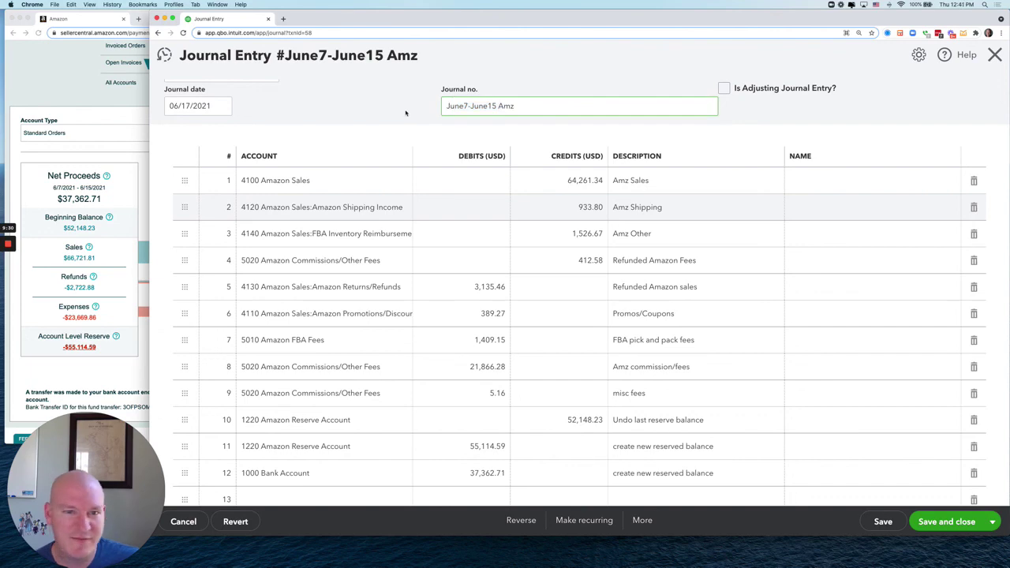
# Save and close the June7-June15 Amz journal entry
pyautogui.click(405, 113)
pyautogui.scroll(-1, 406, 113)
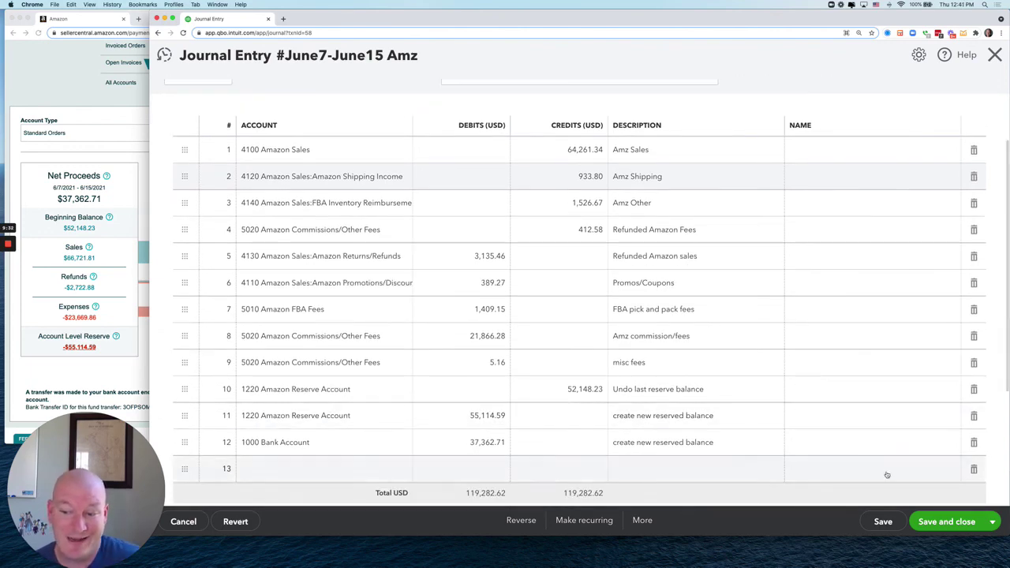
pyautogui.click(928, 522)
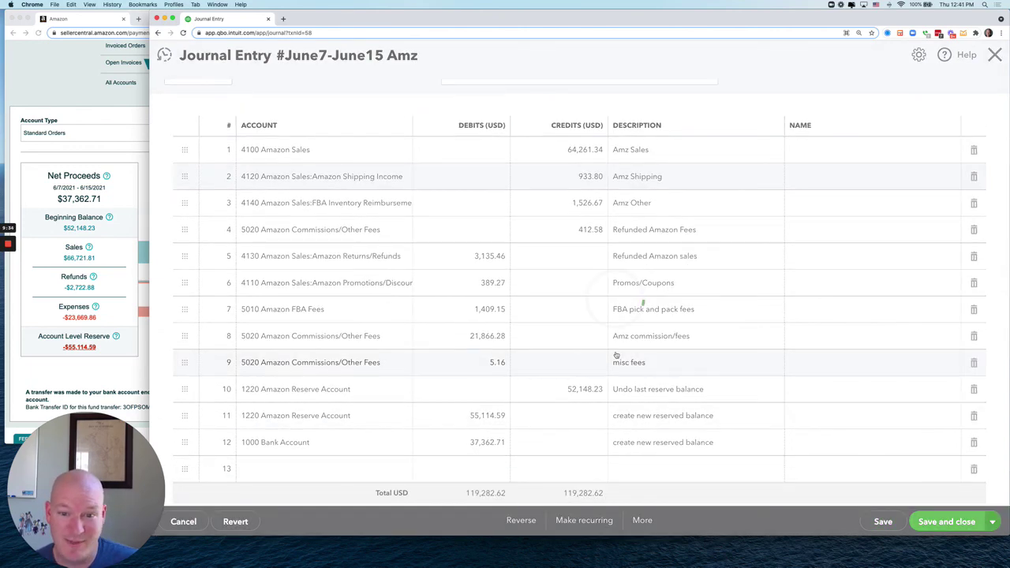